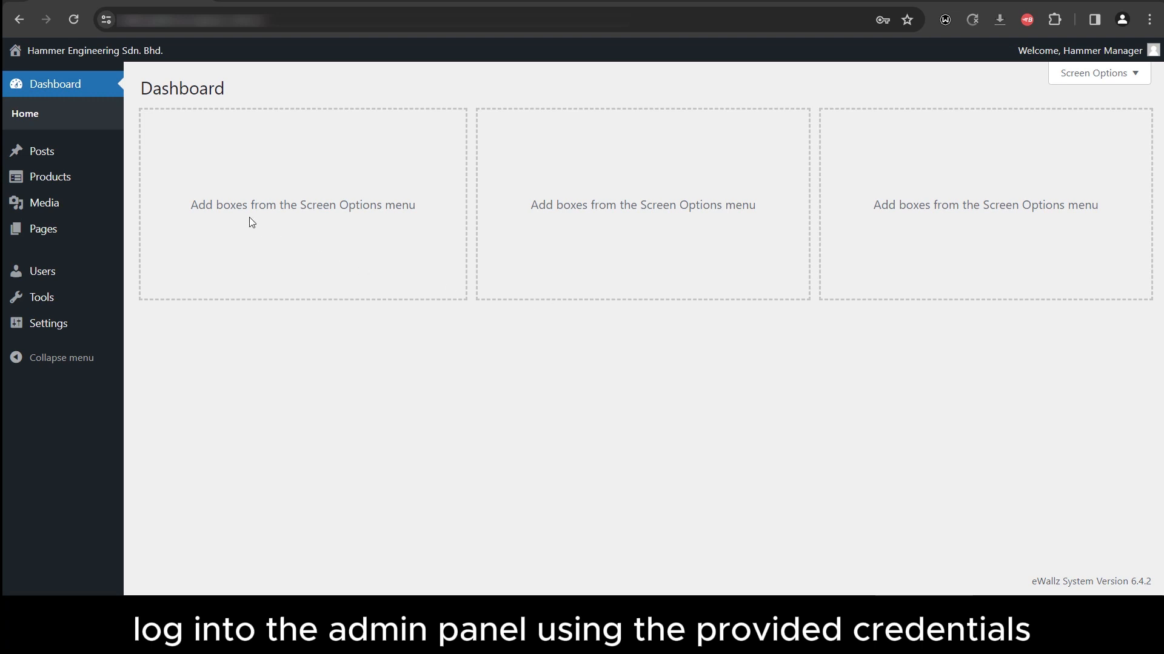
Open the product list, look through the existing products, and start adding a new product.
{"action": "mouse_move", "coordinate": [99, 182]}
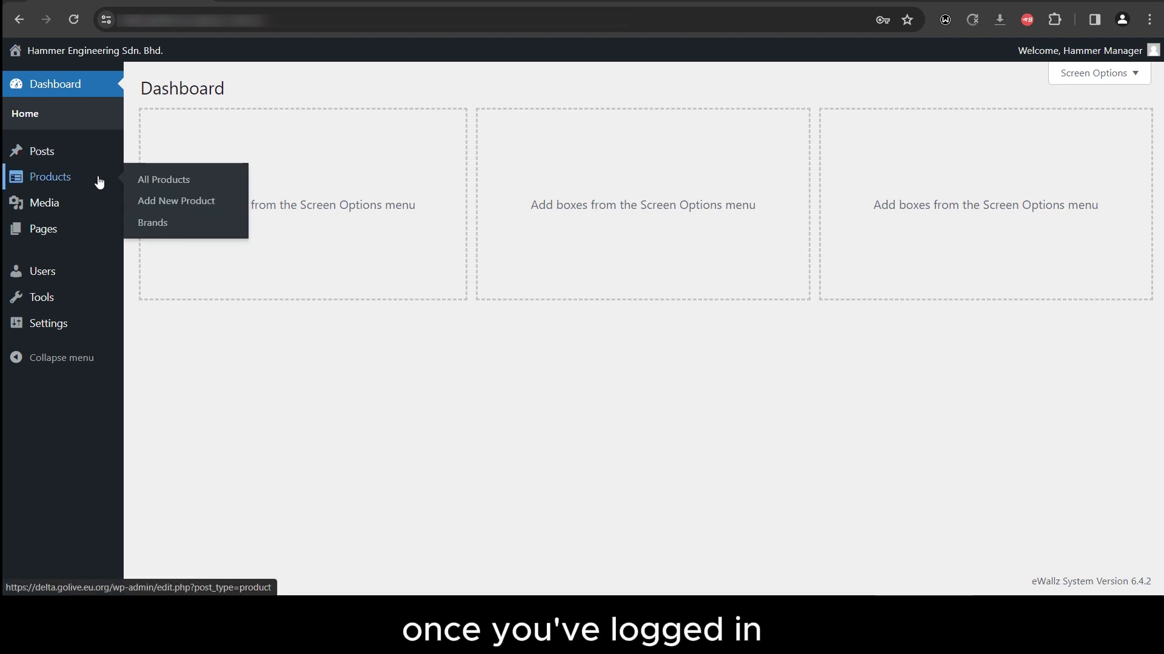
{"action": "left_click", "coordinate": [58, 178]}
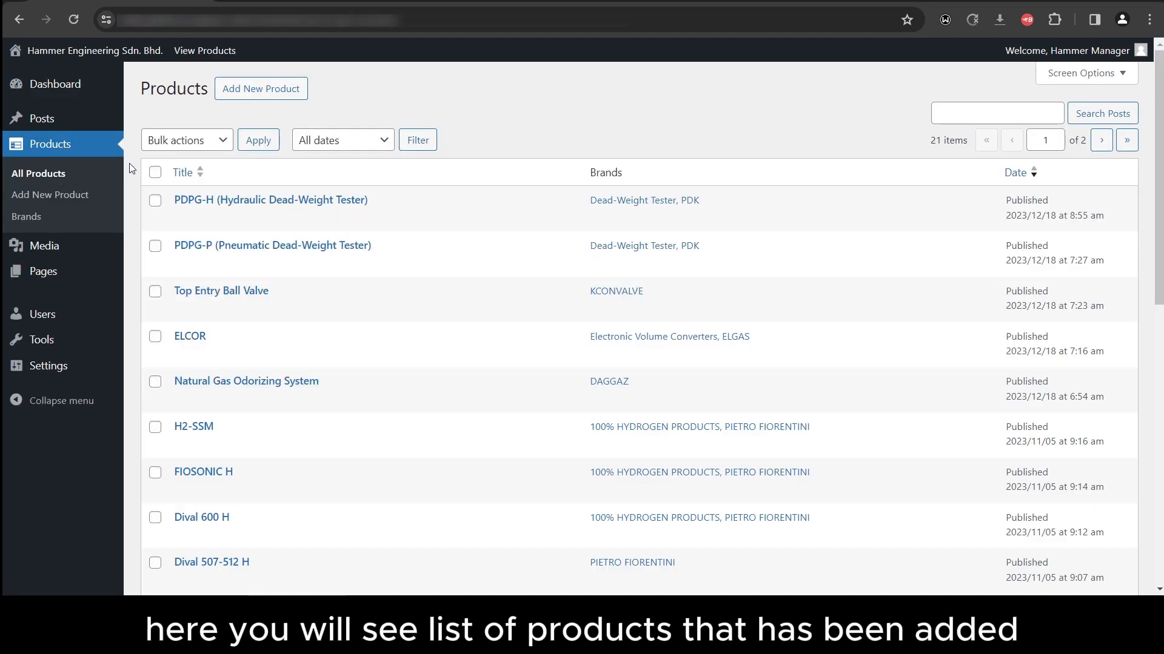
{"action": "scroll", "coordinate": [184, 162], "scroll_direction": "down", "scroll_amount": 10}
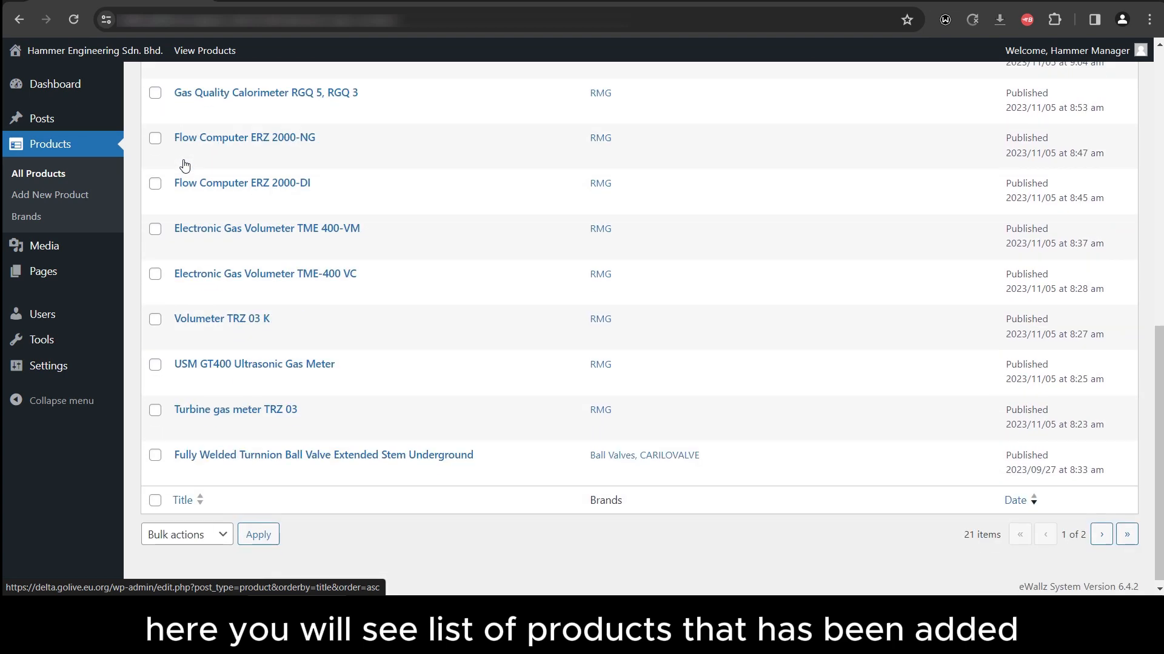
{"action": "scroll", "coordinate": [184, 162], "scroll_direction": "up", "scroll_amount": 10}
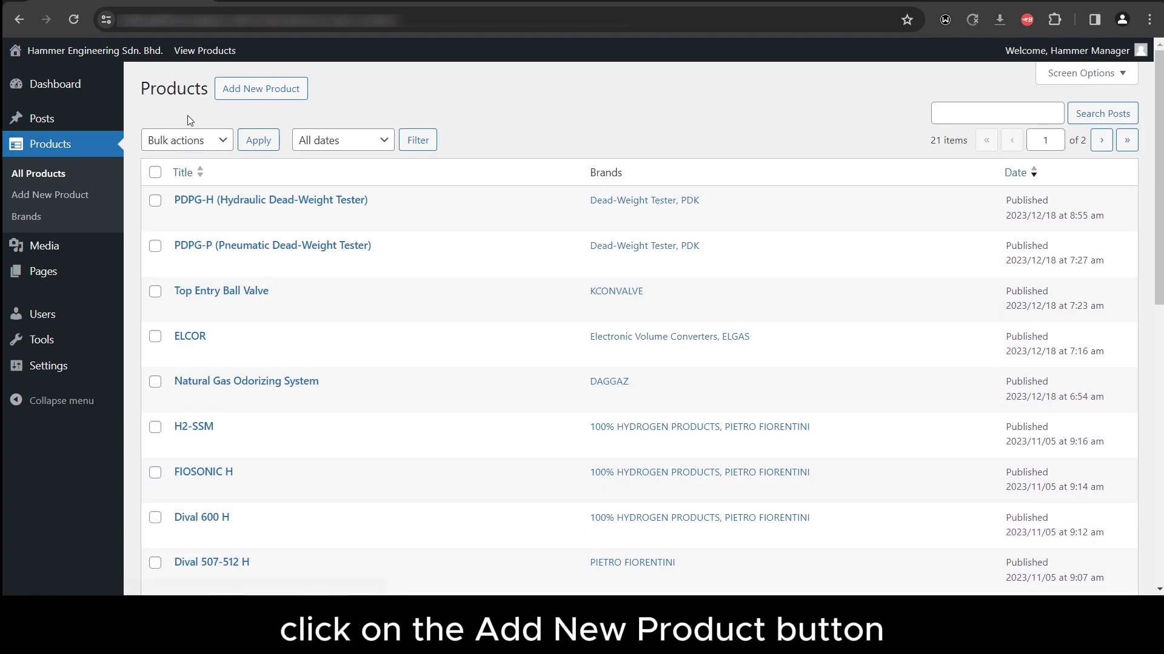
{"action": "left_click", "coordinate": [236, 95]}
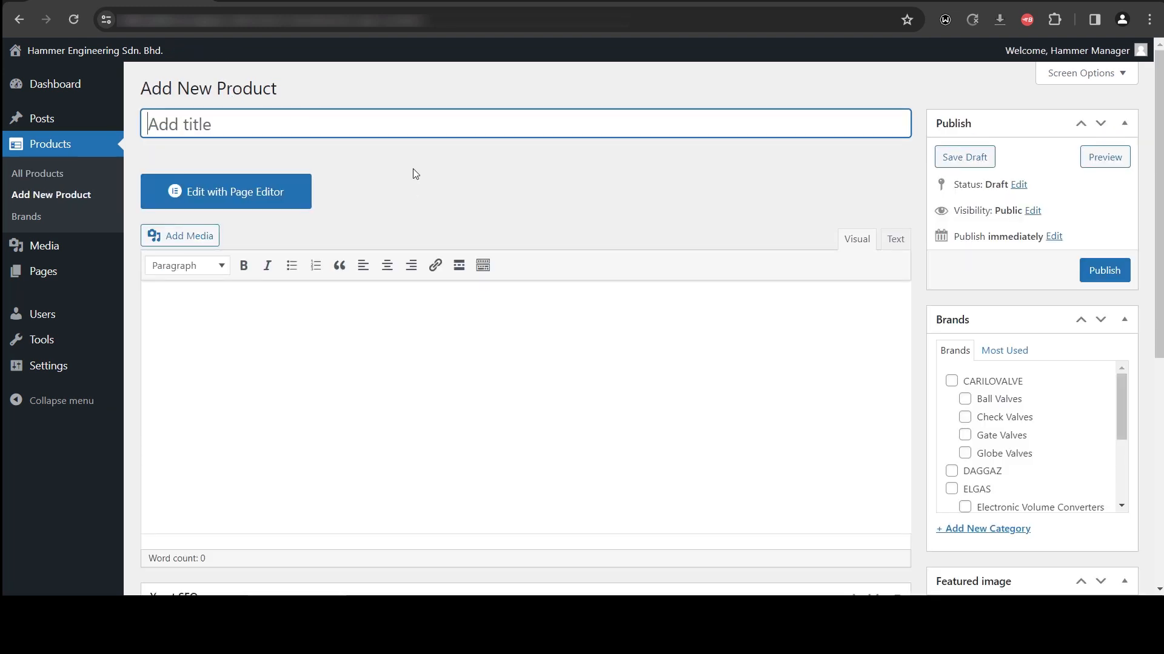
{"action": "left_click", "coordinate": [414, 170]}
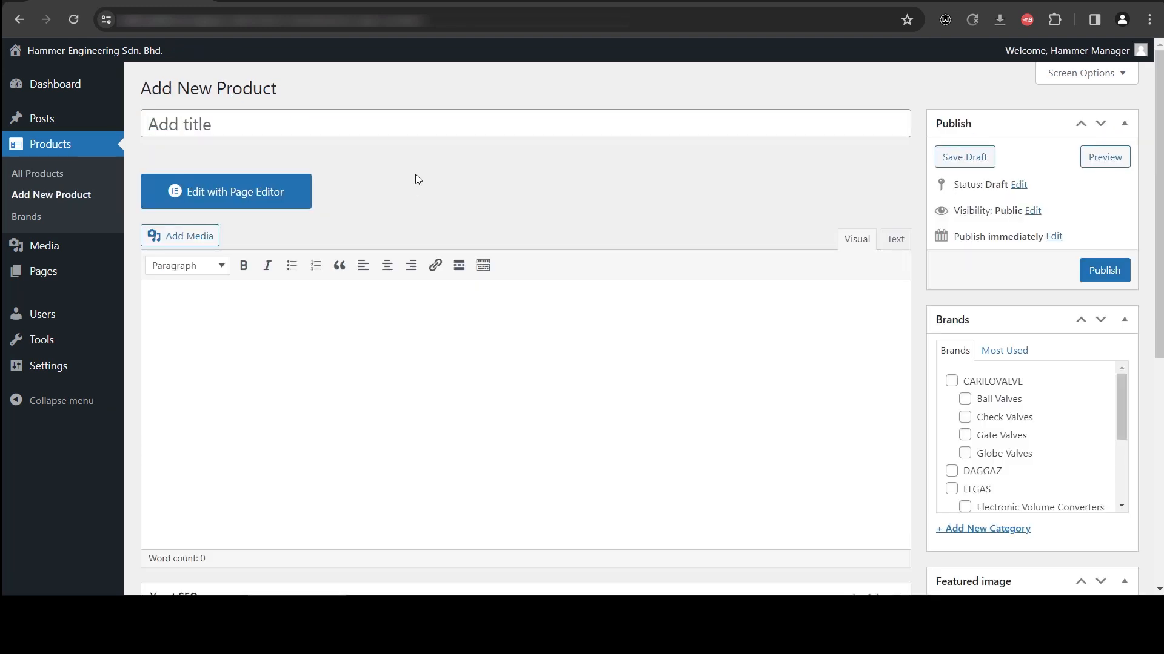
{"action": "scroll", "coordinate": [416, 174], "scroll_direction": "down", "scroll_amount": 6}
{"action": "scroll", "coordinate": [416, 174], "scroll_direction": "up", "scroll_amount": 4}
{"action": "scroll", "coordinate": [416, 174], "scroll_direction": "up", "scroll_amount": 2}
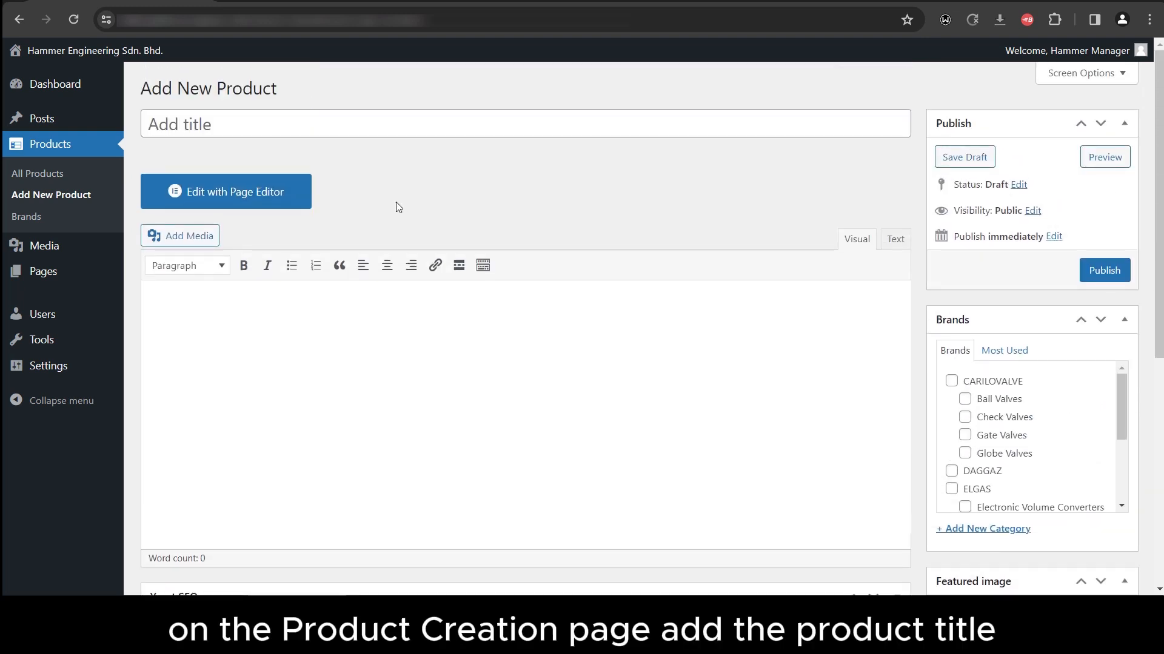
Copy the product name DATCOM from the Dataloggers table in the Word document into the new product's title.
{"action": "left_click", "coordinate": [334, 122]}
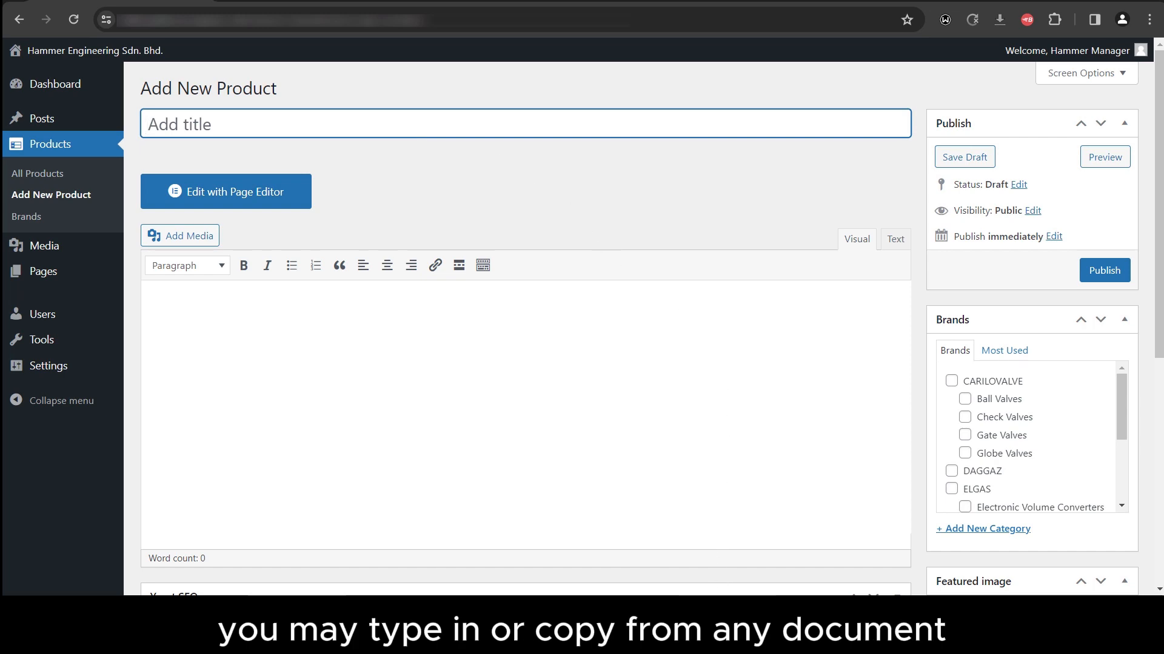
{"action": "key", "text": "alt+Tab"}
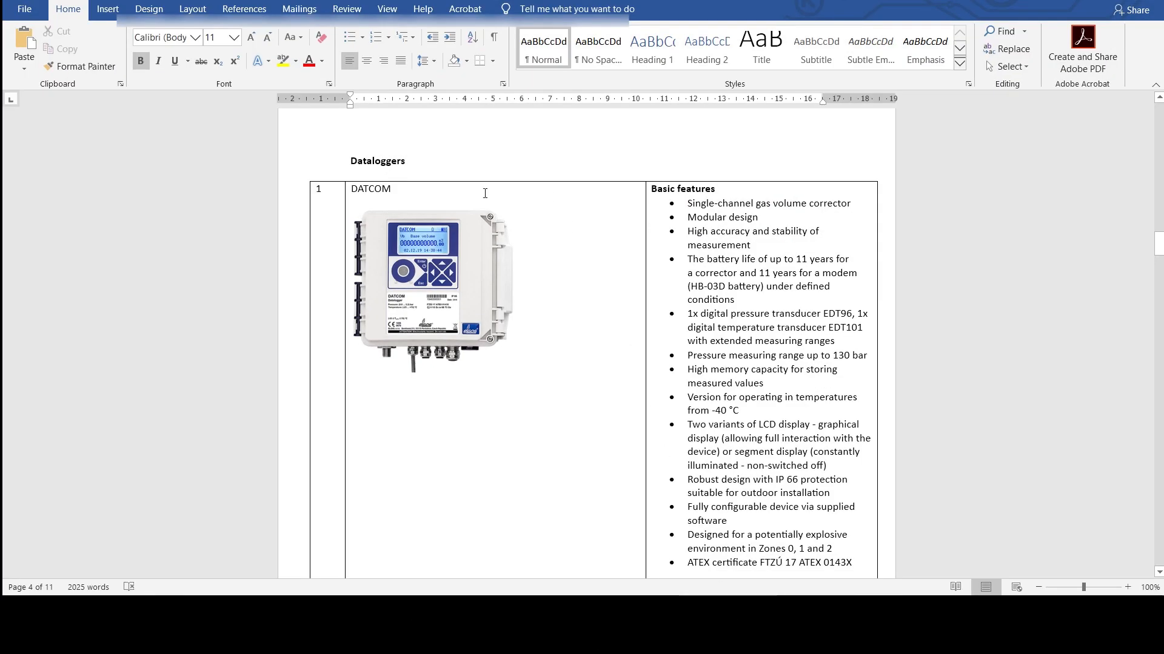
{"action": "left_click_drag", "start_coordinate": [392, 188], "coordinate": [350, 187]}
{"action": "key", "text": "ctrl+c"}
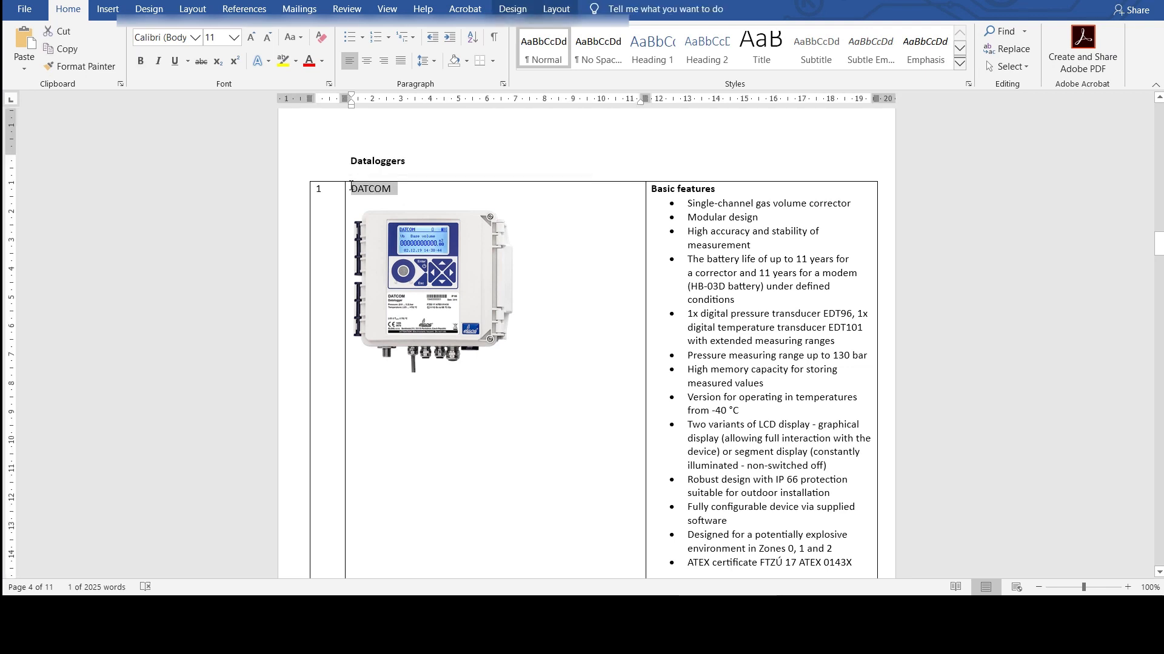
{"action": "key", "text": "alt+Tab"}
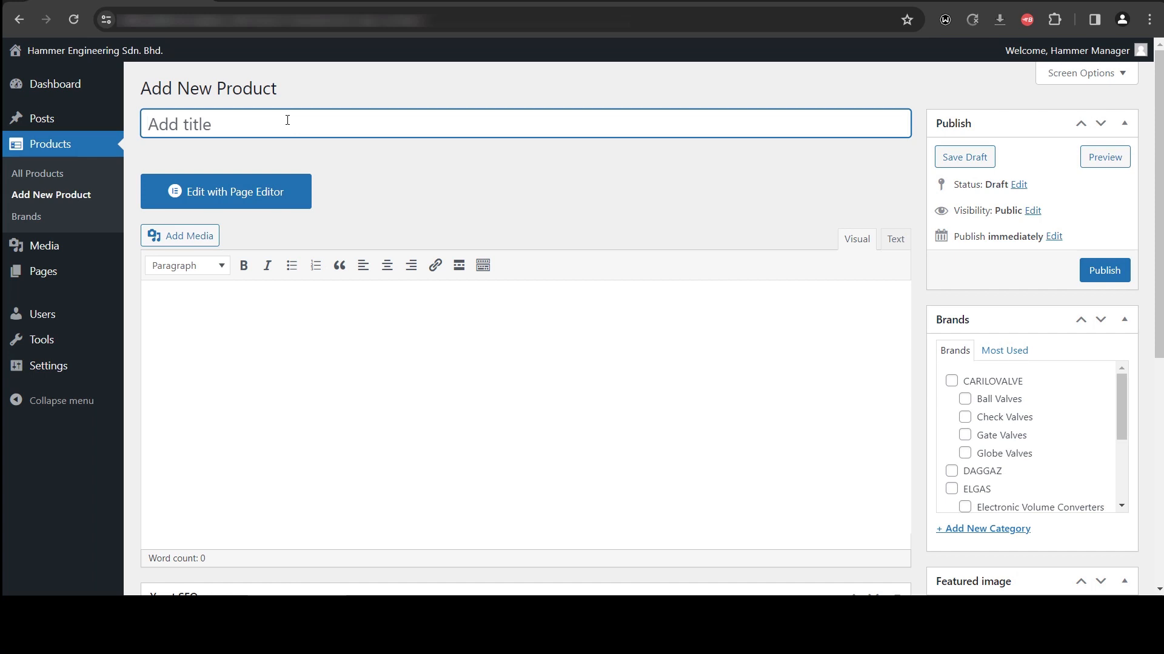
{"action": "key", "text": "ctrl+v"}
{"action": "left_click", "coordinate": [374, 163]}
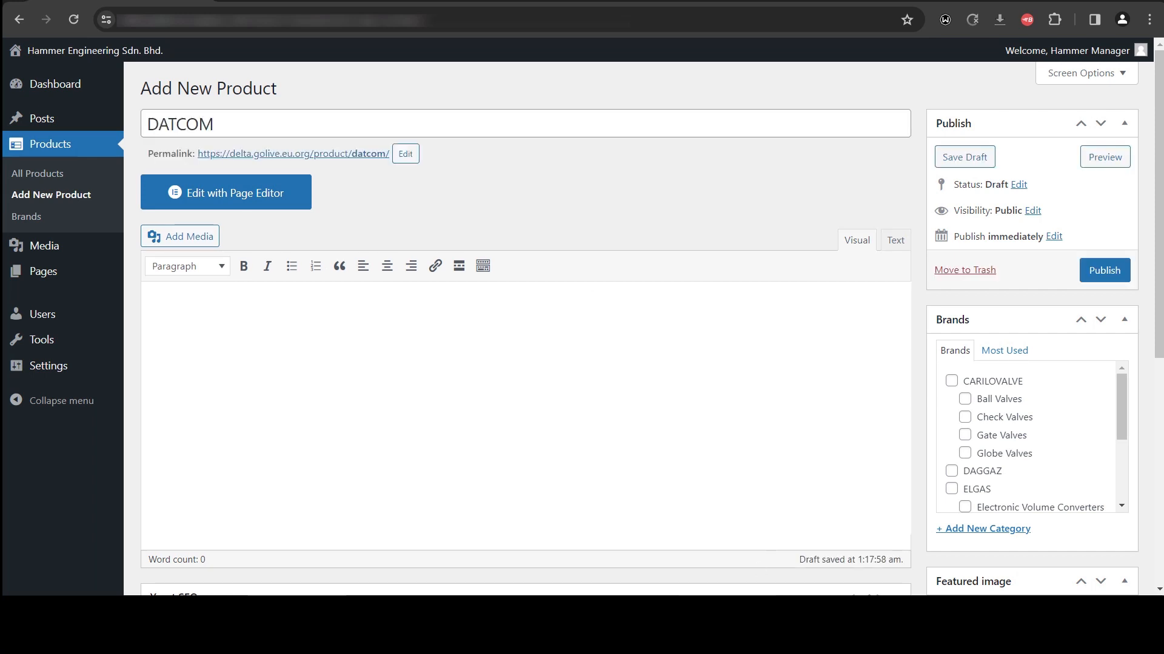
Copy the DATCOM row's full Basic features text from the Word document into the product description.
{"action": "key", "text": "alt+Tab"}
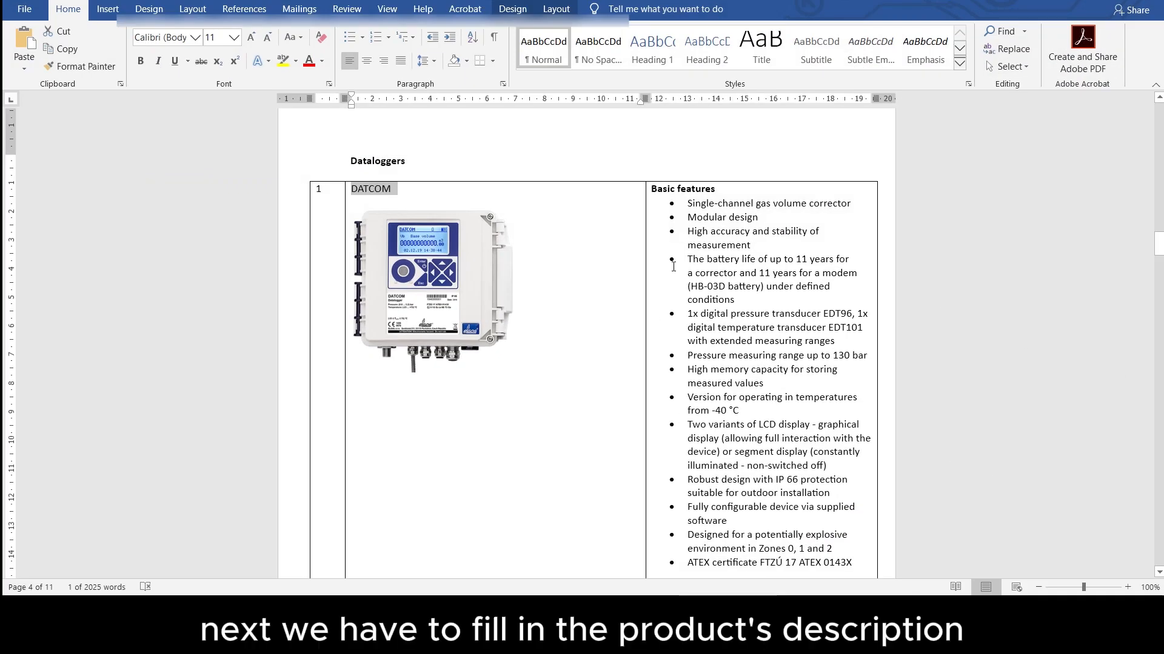
{"action": "scroll", "coordinate": [673, 267], "scroll_direction": "down", "scroll_amount": 1}
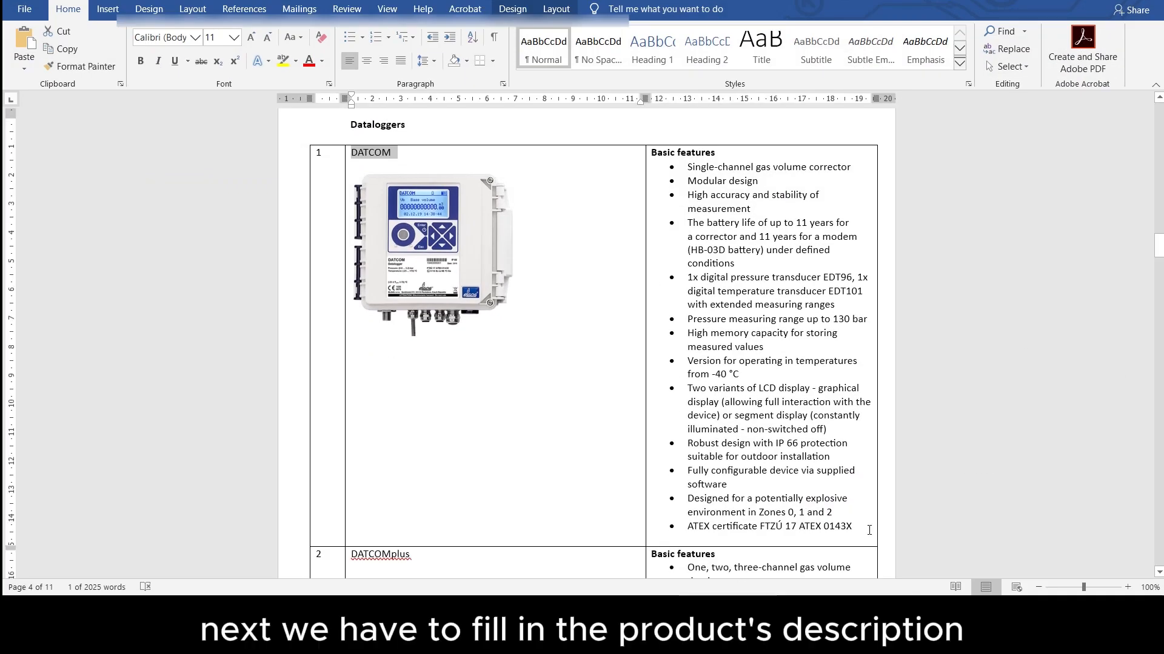
{"action": "left_click_drag", "start_coordinate": [859, 527], "coordinate": [651, 156]}
{"action": "key", "text": "ctrl+c"}
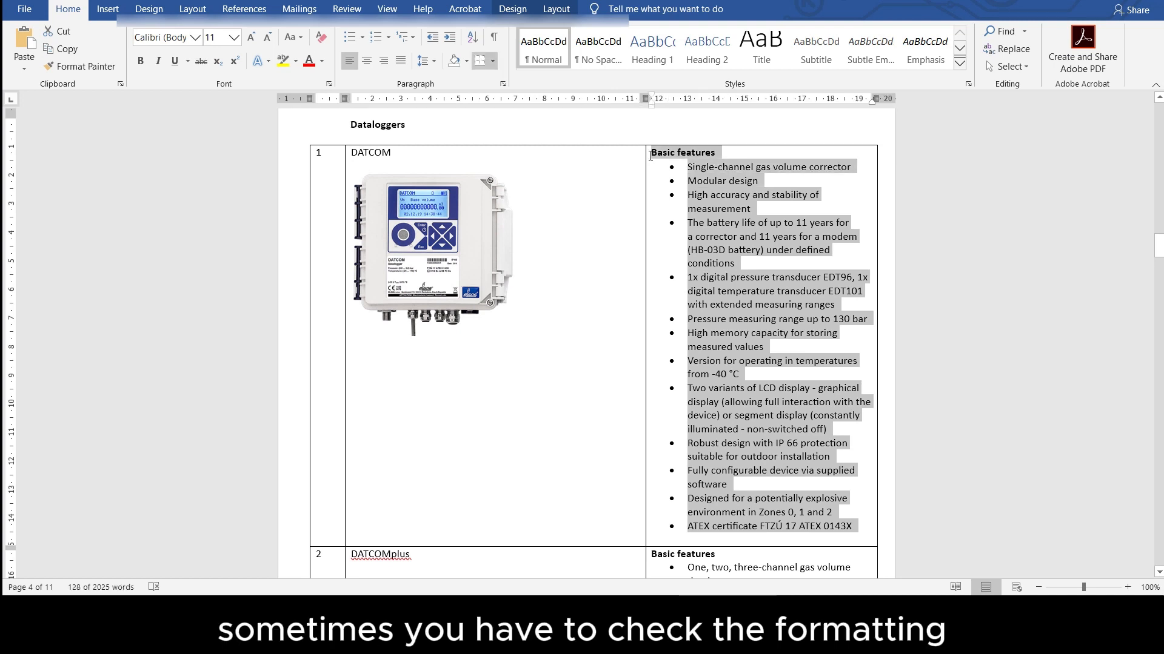
{"action": "key", "text": "alt+Tab"}
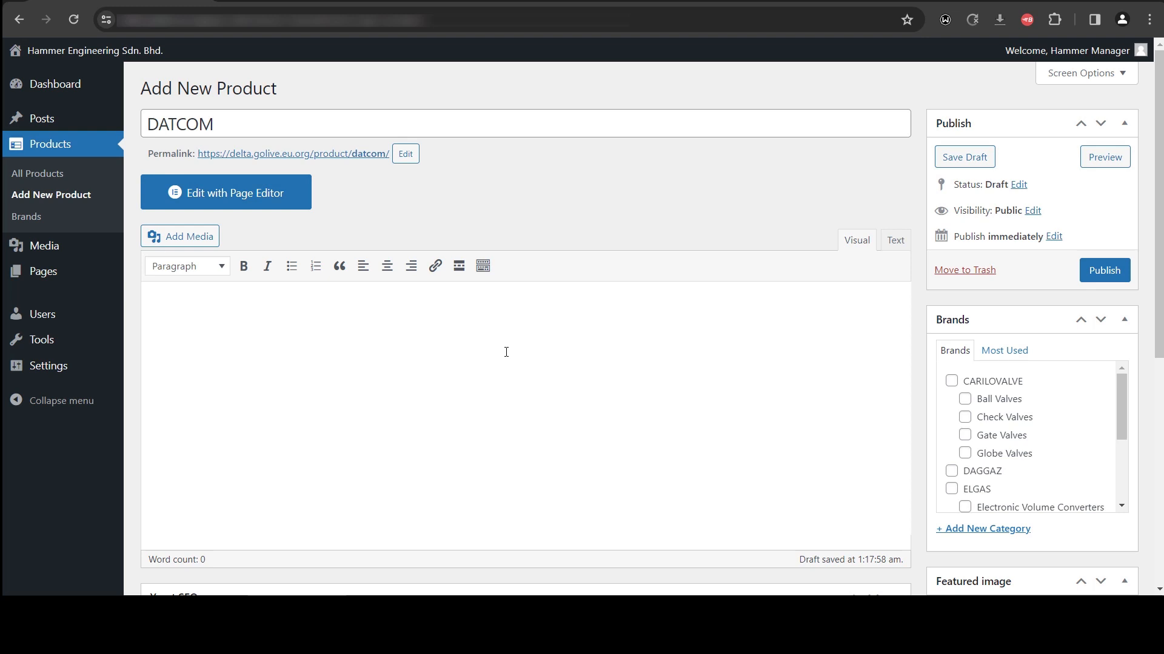
{"action": "key", "text": "ctrl+v"}
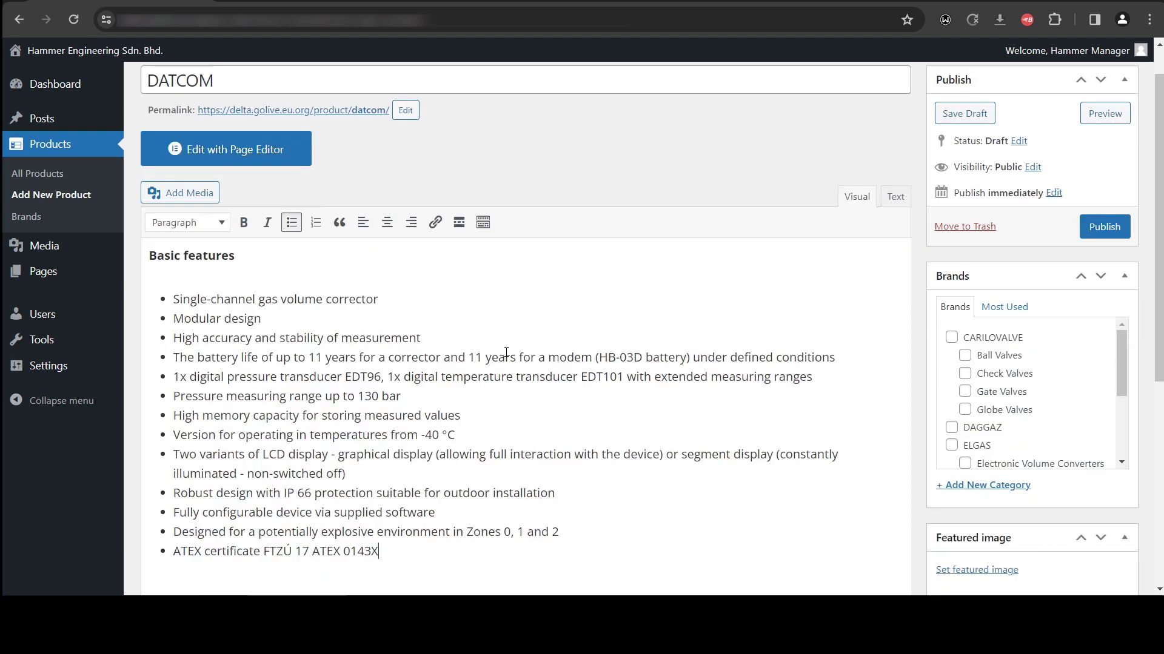
Check the formatting of the pasted description, including its HTML source, and return to the visual view.
{"action": "left_click", "coordinate": [243, 283]}
{"action": "scroll", "coordinate": [545, 303], "scroll_direction": "down", "scroll_amount": 4}
{"action": "scroll", "coordinate": [727, 242], "scroll_direction": "up", "scroll_amount": 2}
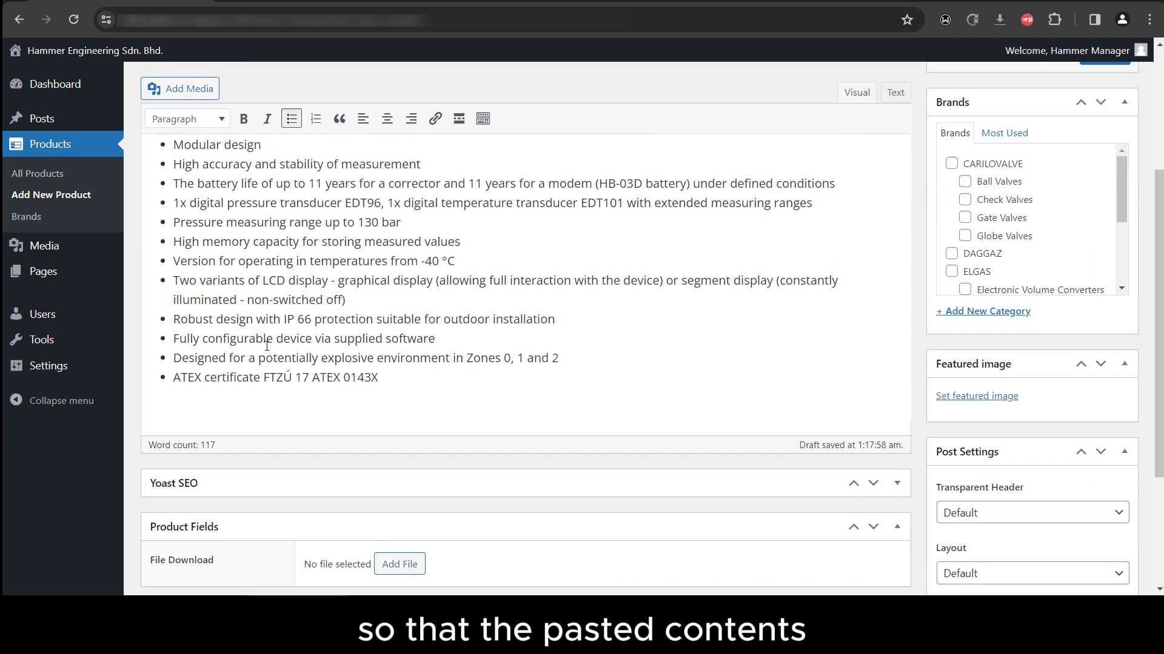
{"action": "left_click", "coordinate": [895, 120]}
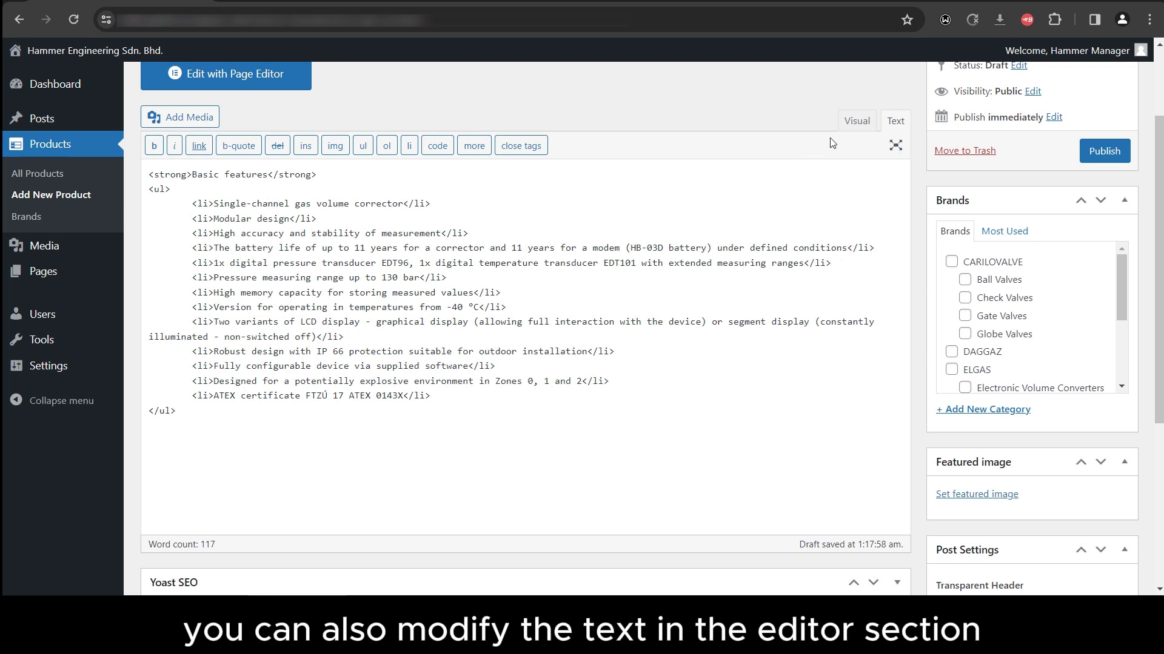
{"action": "left_click", "coordinate": [852, 120]}
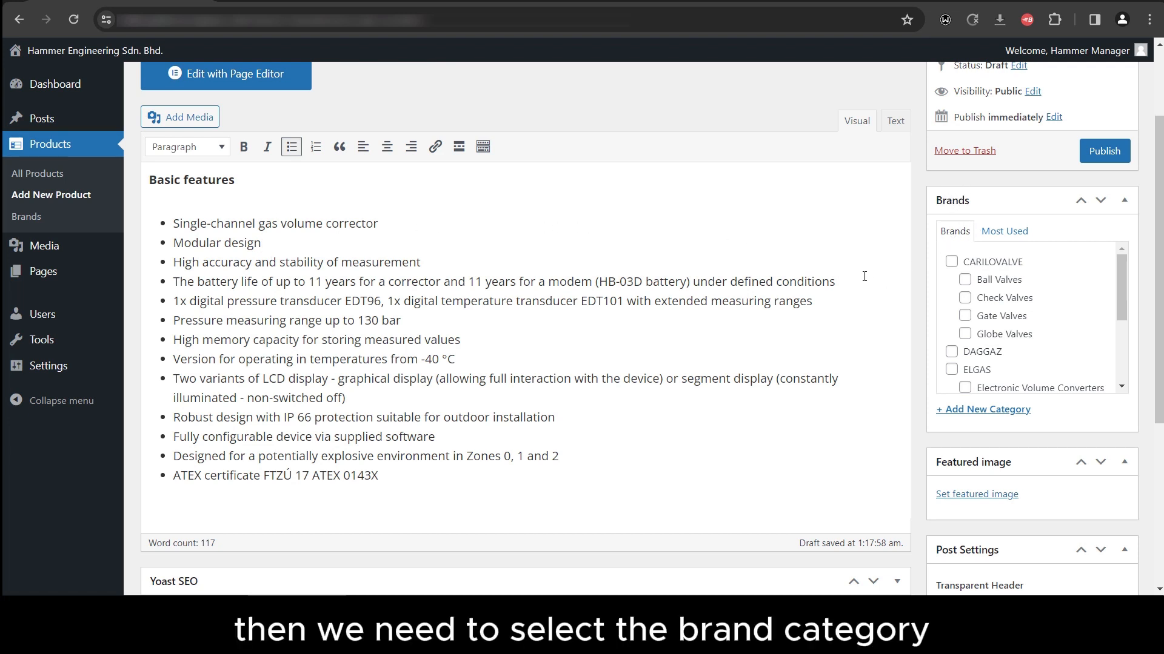
Assign the ELGAS brand to the product and check the product's subcategory heading in the Word document.
{"action": "scroll", "coordinate": [759, 206], "scroll_direction": "up", "scroll_amount": 1}
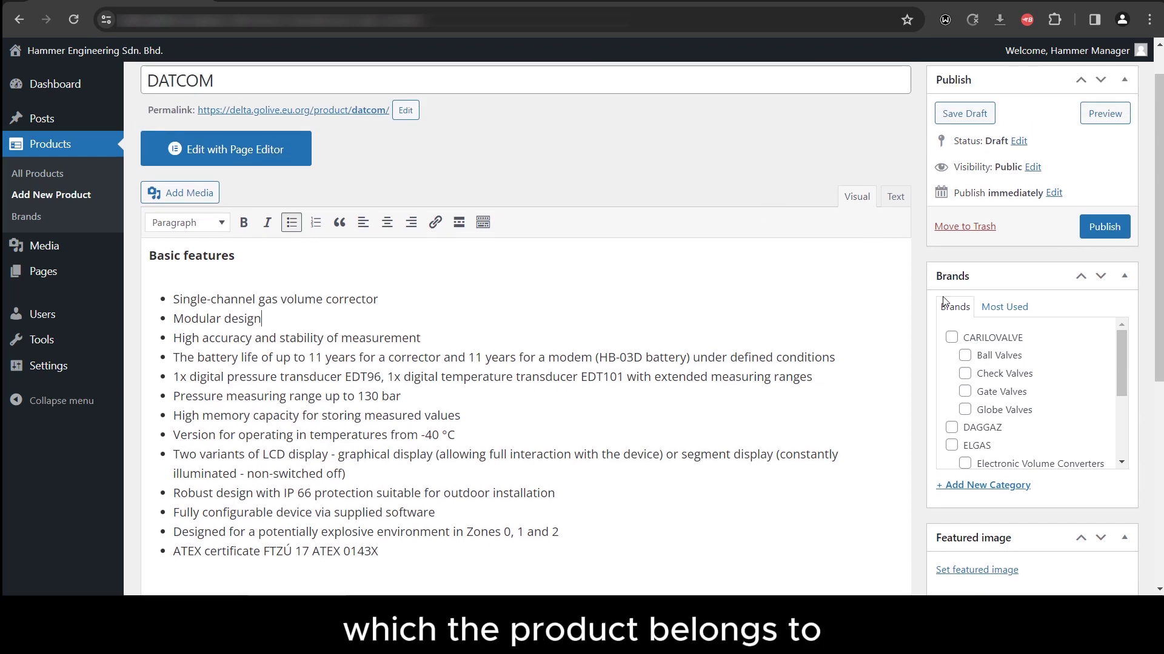
{"action": "scroll", "coordinate": [970, 309], "scroll_direction": "down", "scroll_amount": 2}
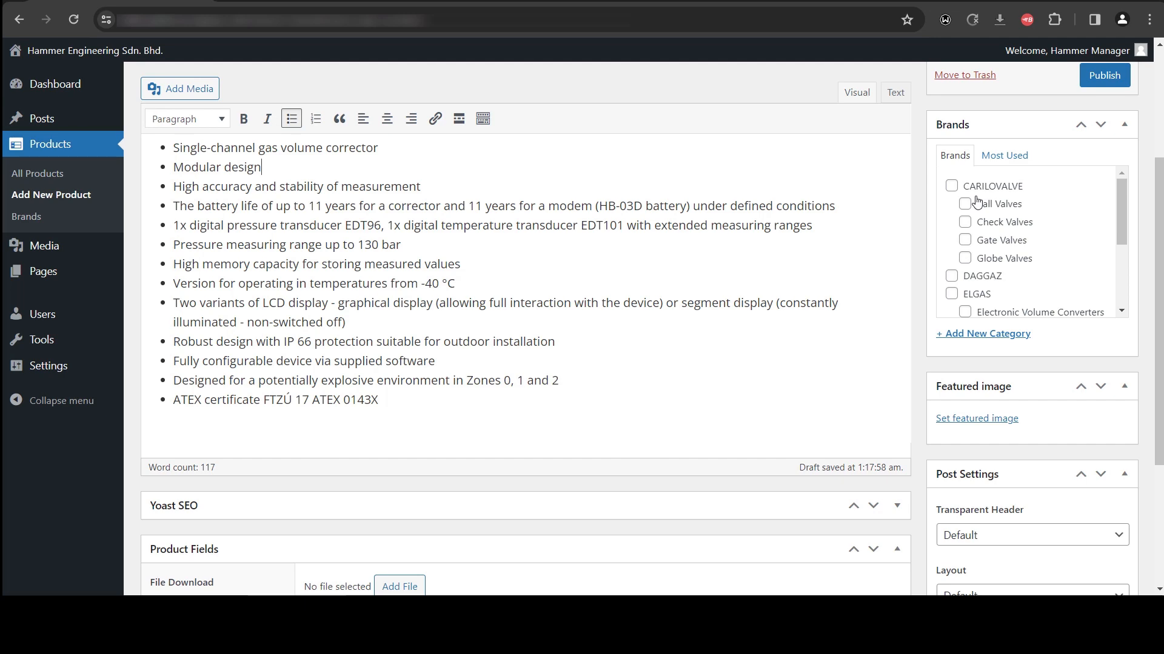
{"action": "scroll", "coordinate": [973, 203], "scroll_direction": "down", "scroll_amount": 1}
{"action": "left_click", "coordinate": [953, 220]}
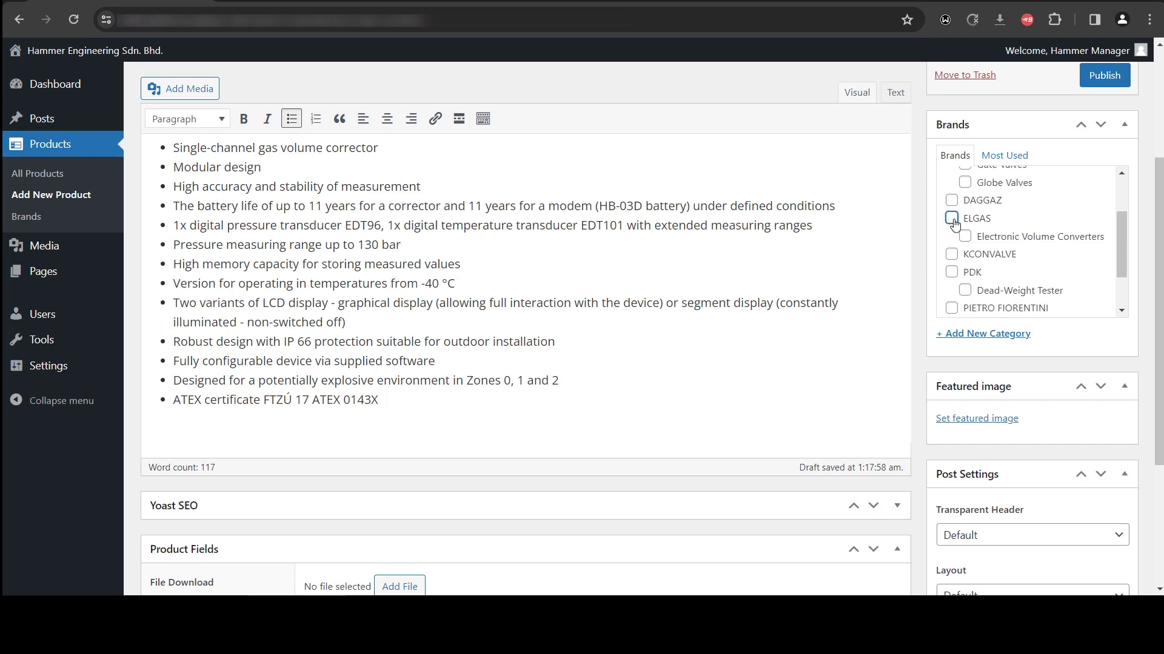
{"action": "left_click", "coordinate": [581, 614]}
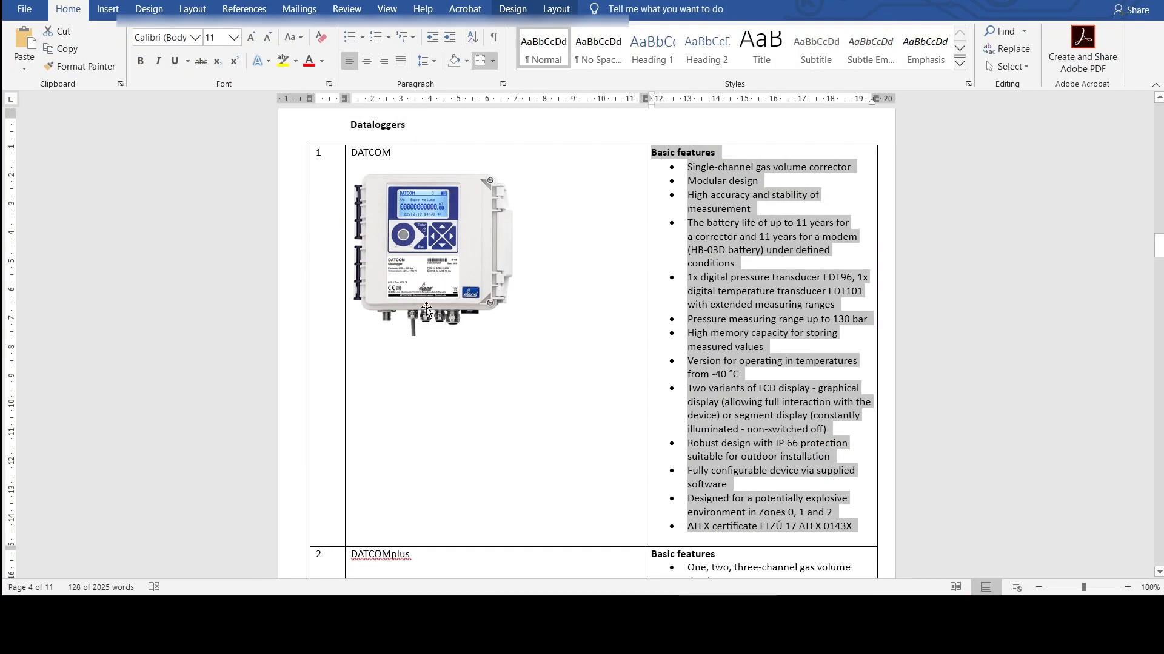
{"action": "scroll", "coordinate": [434, 307], "scroll_direction": "up", "scroll_amount": 1}
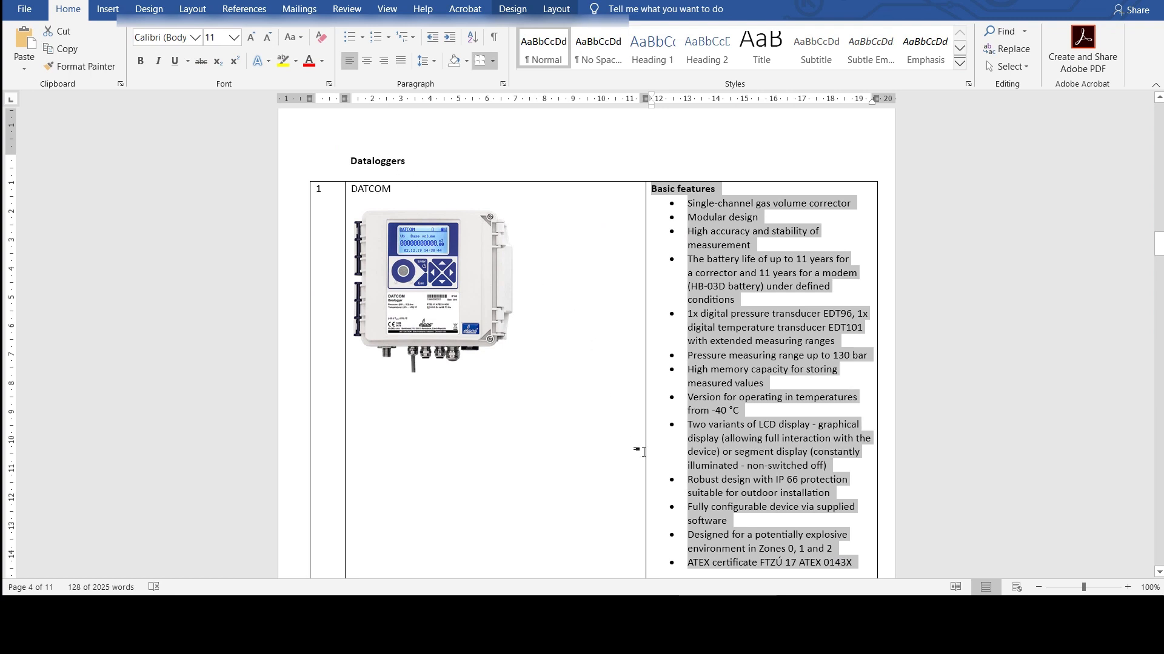
{"action": "left_click", "coordinate": [727, 615]}
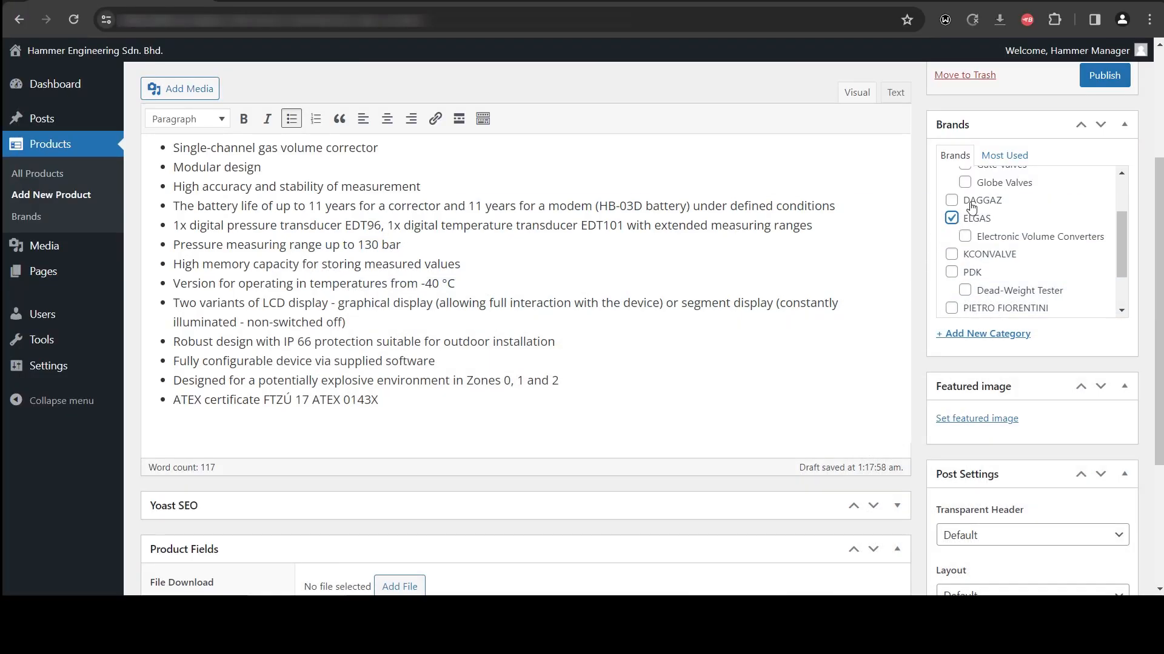
Add a new brand category named Dataloggers with ELGAS as its parent category.
{"action": "left_click", "coordinate": [970, 337]}
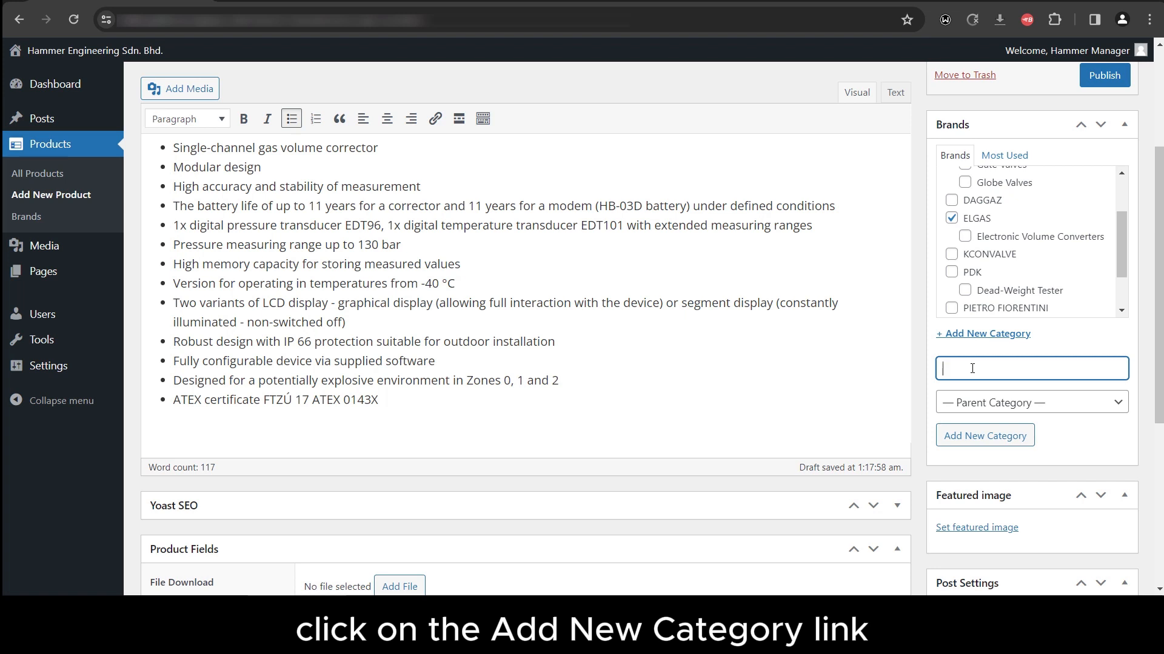
{"action": "type", "text": "Datal"}
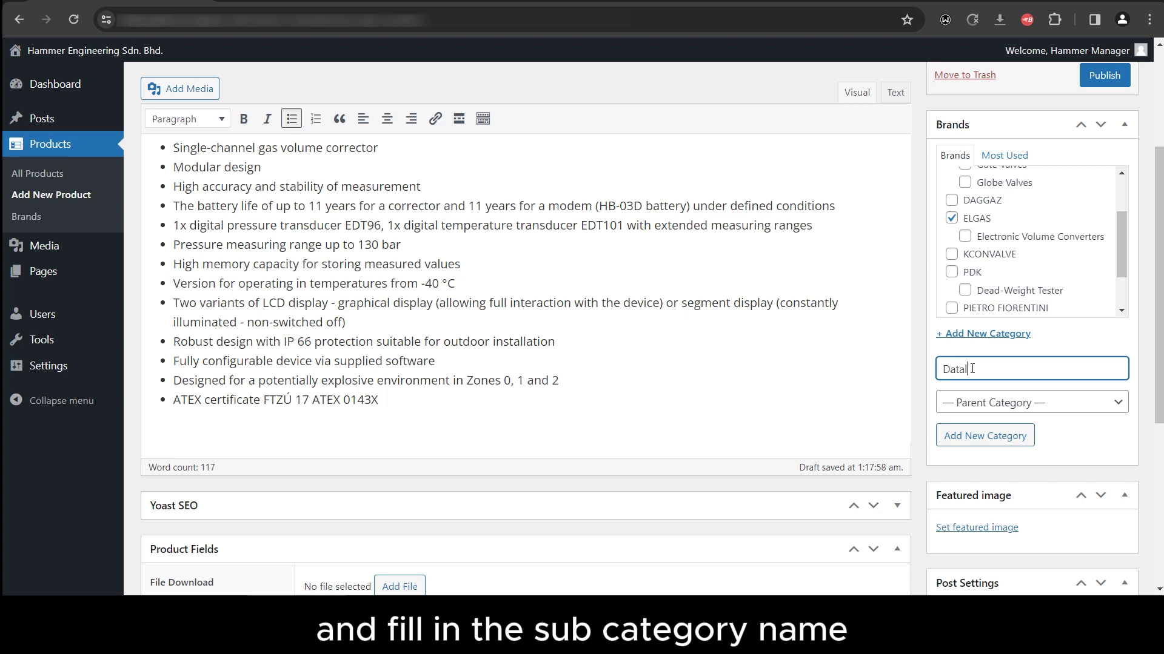
{"action": "type", "text": "oggers"}
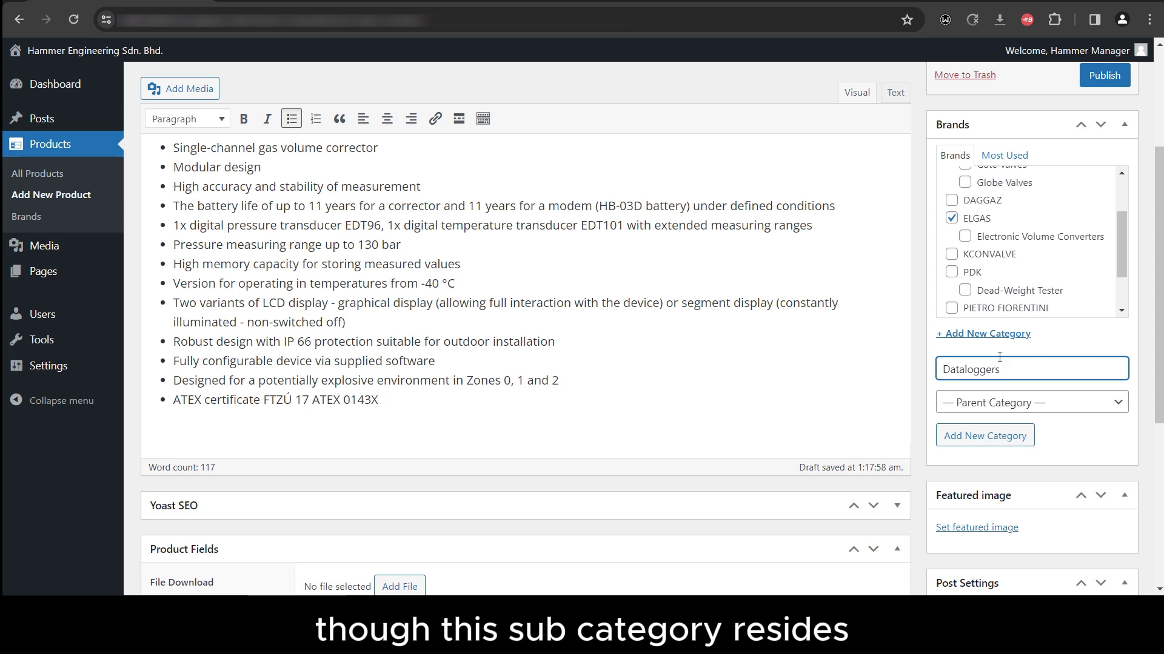
{"action": "left_click", "coordinate": [1007, 404]}
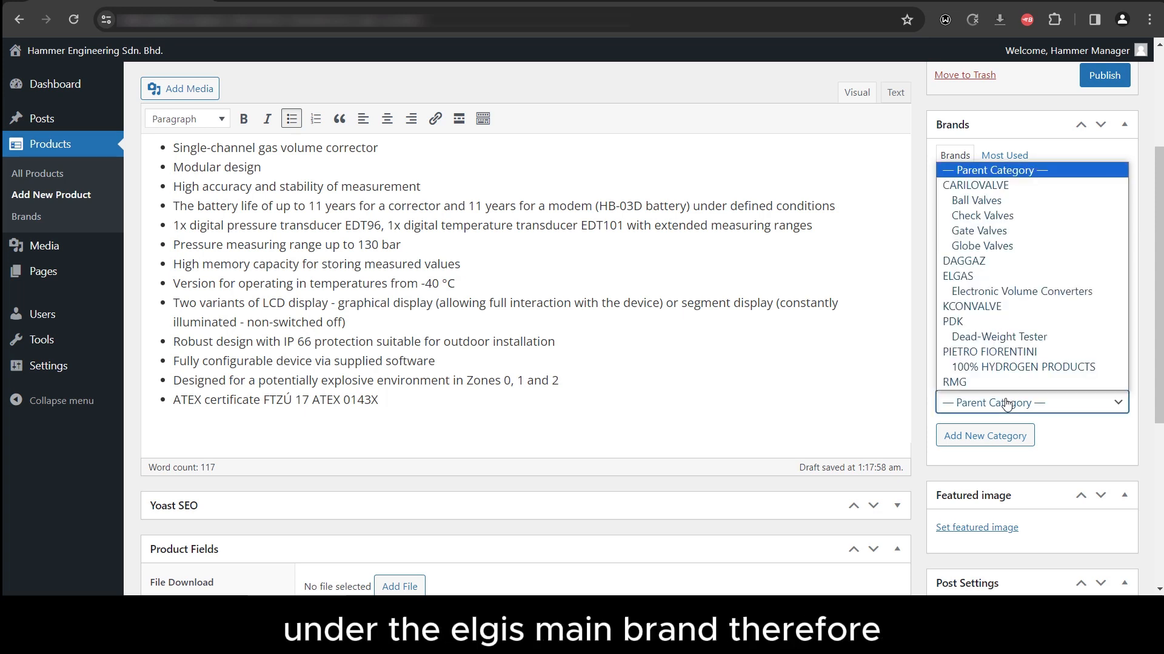
{"action": "left_click", "coordinate": [978, 279]}
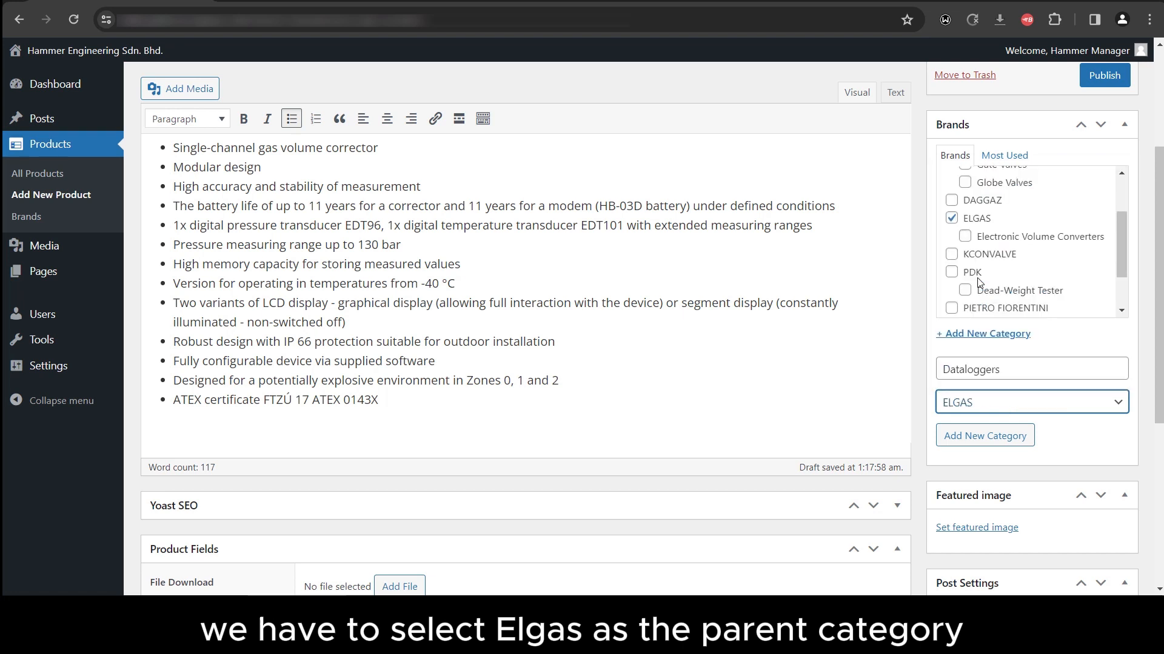
{"action": "left_click", "coordinate": [992, 443]}
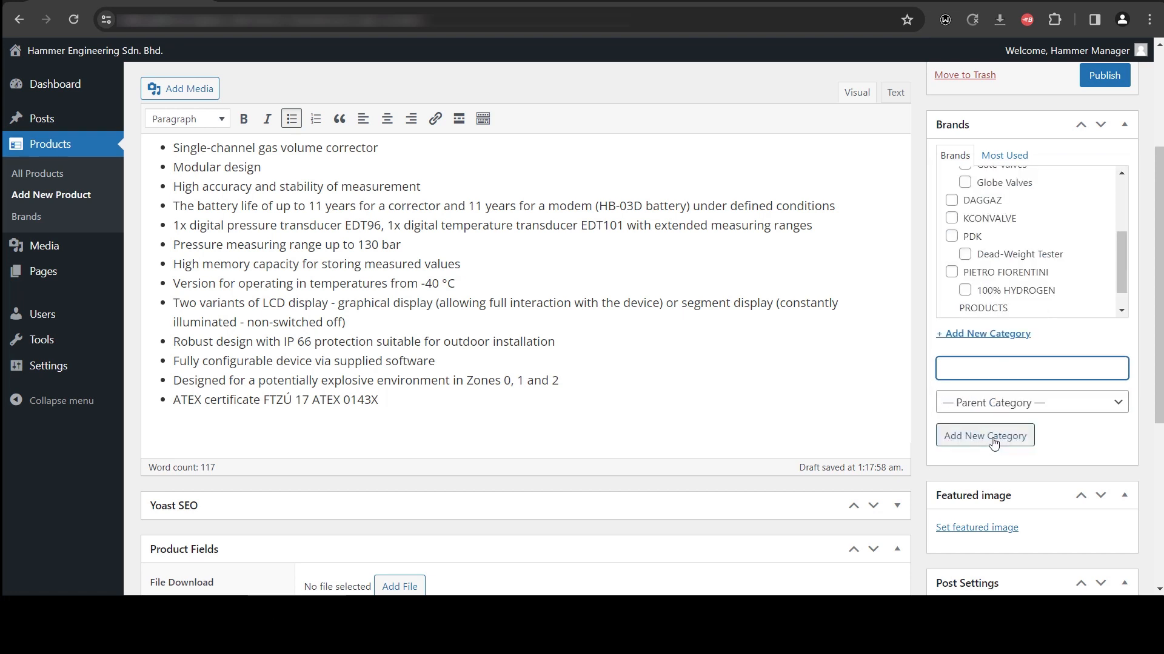
{"action": "scroll", "coordinate": [1003, 275], "scroll_direction": "up", "scroll_amount": 3}
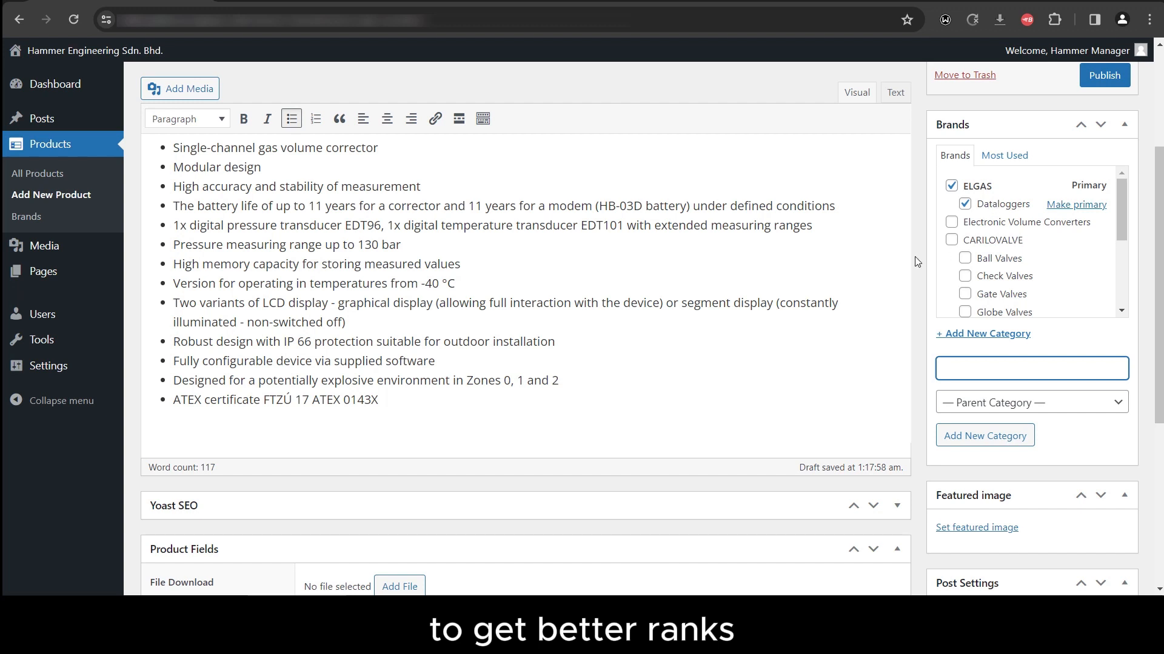
{"action": "scroll", "coordinate": [838, 263], "scroll_direction": "up", "scroll_amount": 2}
{"action": "scroll", "coordinate": [612, 158], "scroll_direction": "up", "scroll_amount": 1}
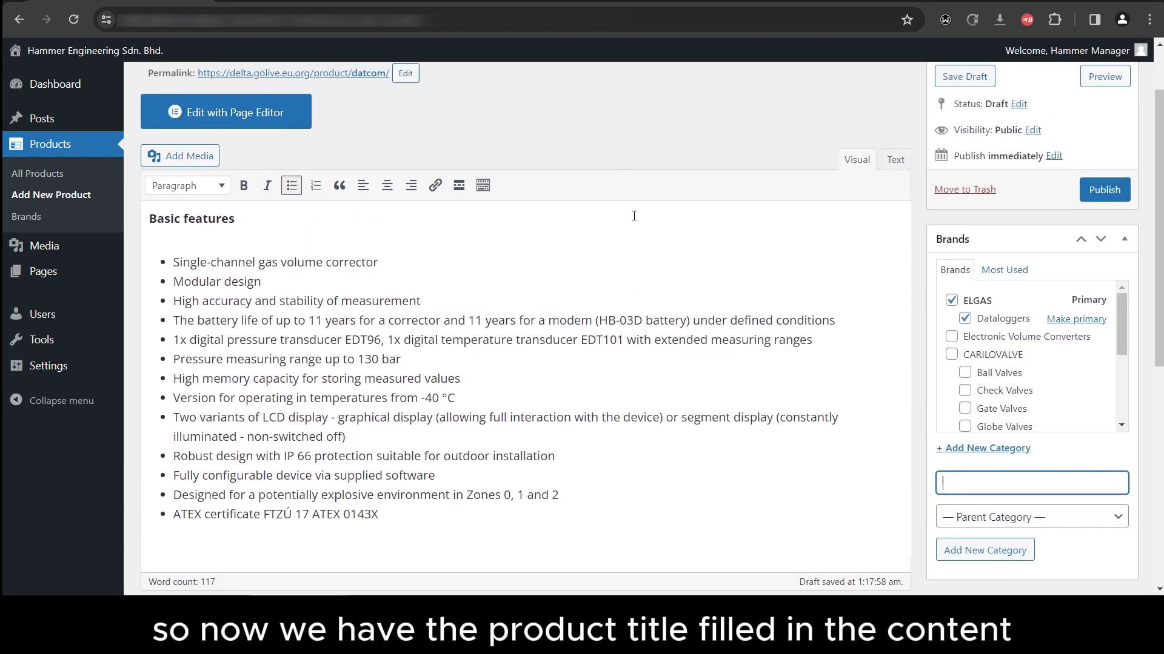
{"action": "scroll", "coordinate": [478, 97], "scroll_direction": "down", "scroll_amount": 1}
{"action": "left_click", "coordinate": [518, 297]}
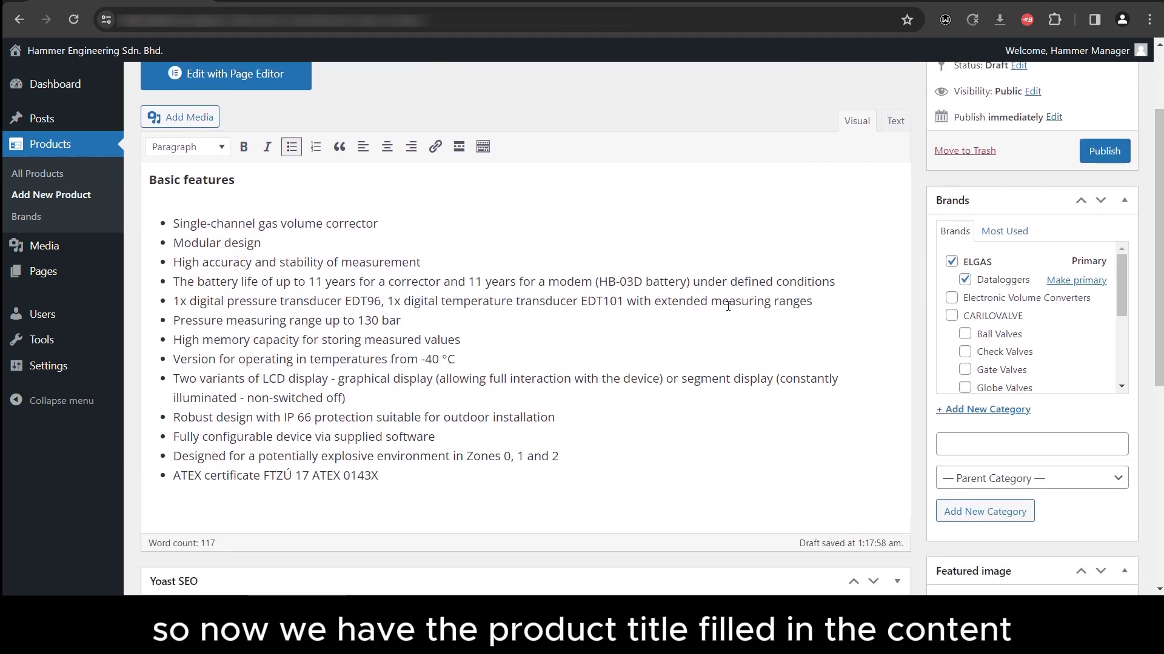
Upload Dataloggers.png from the ELGAS Dataloggers folder as the product's featured image file.
{"action": "scroll", "coordinate": [728, 306], "scroll_direction": "down", "scroll_amount": 3}
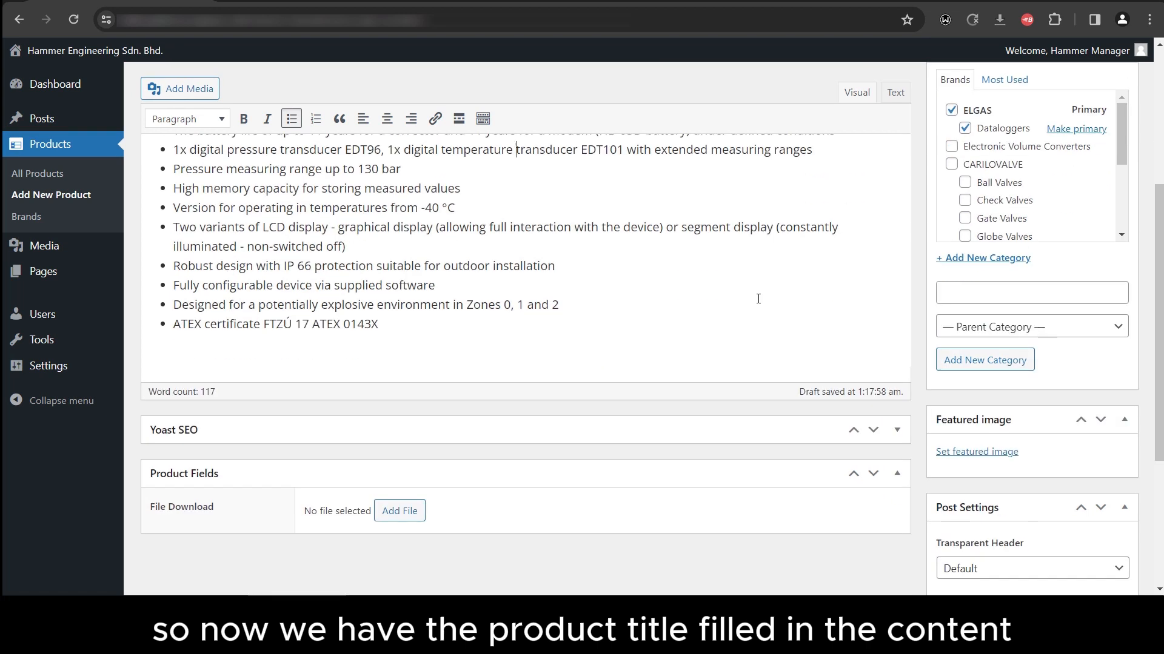
{"action": "left_click", "coordinate": [977, 452]}
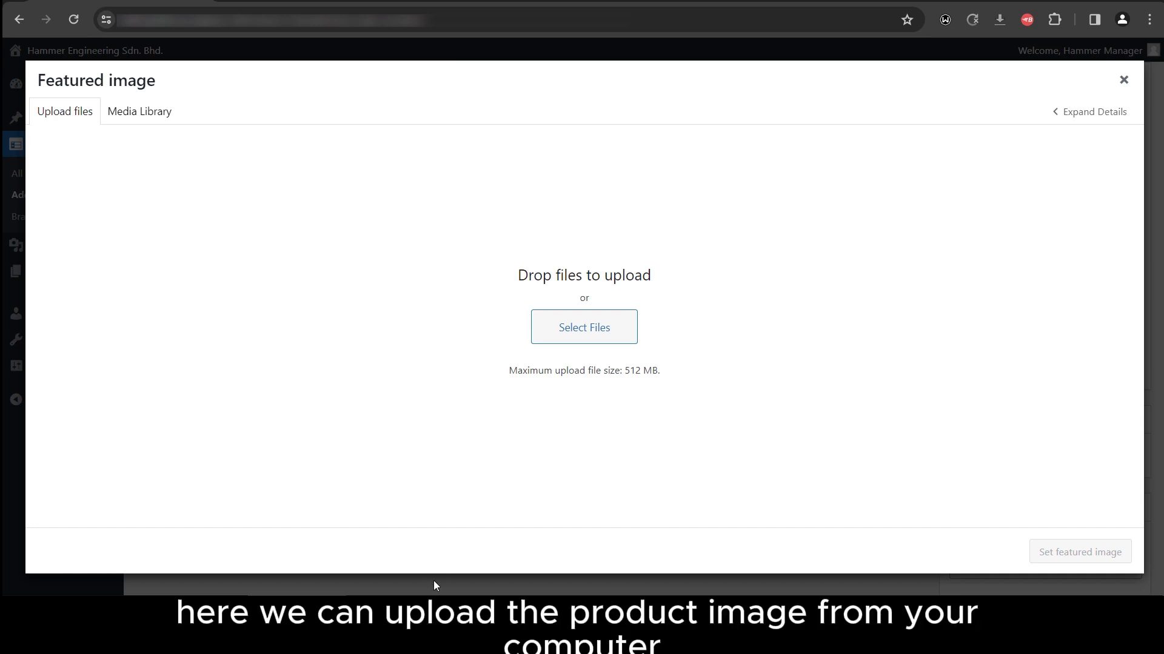
{"action": "left_click", "coordinate": [448, 624]}
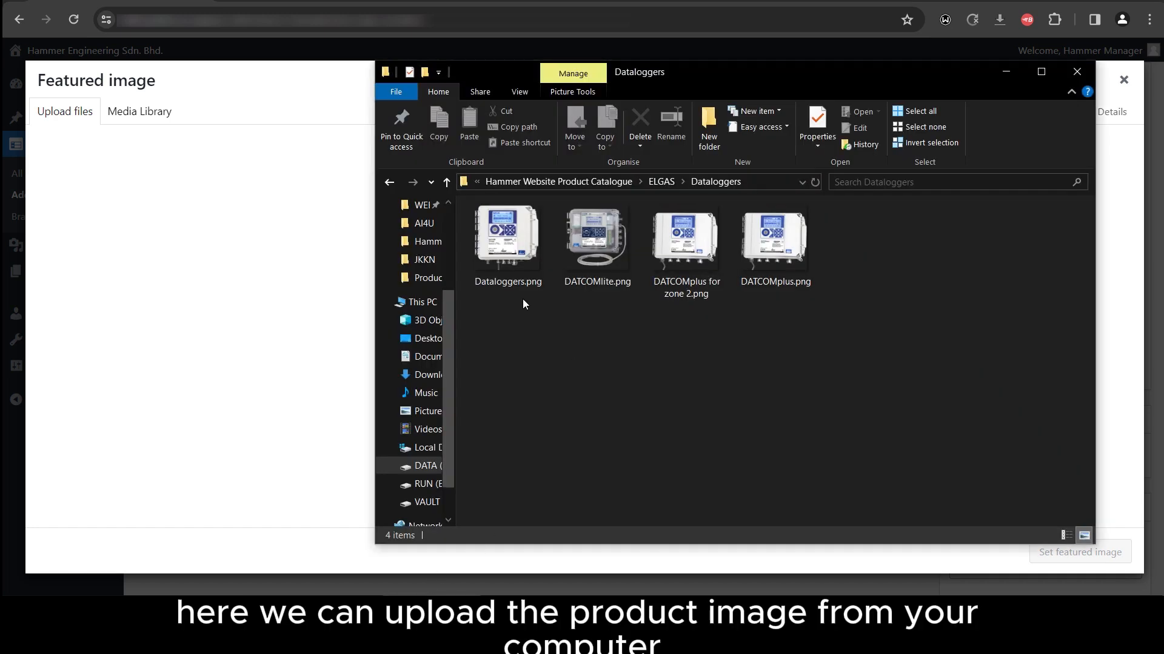
{"action": "left_click", "coordinate": [515, 280]}
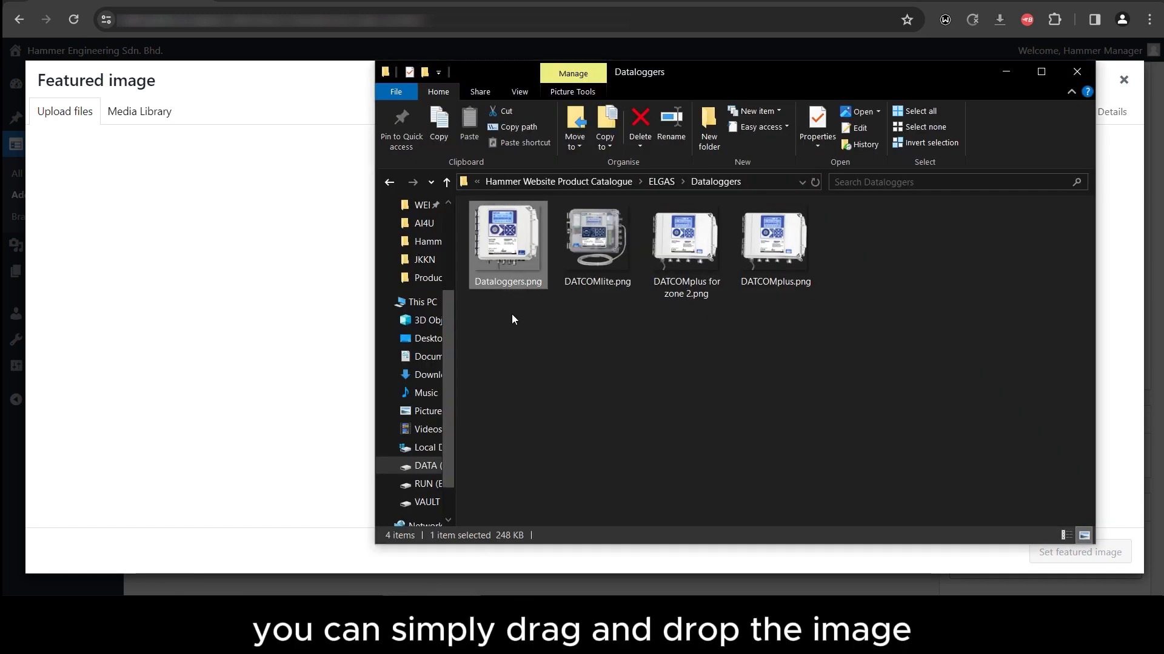
{"action": "left_click_drag", "start_coordinate": [510, 252], "coordinate": [309, 287]}
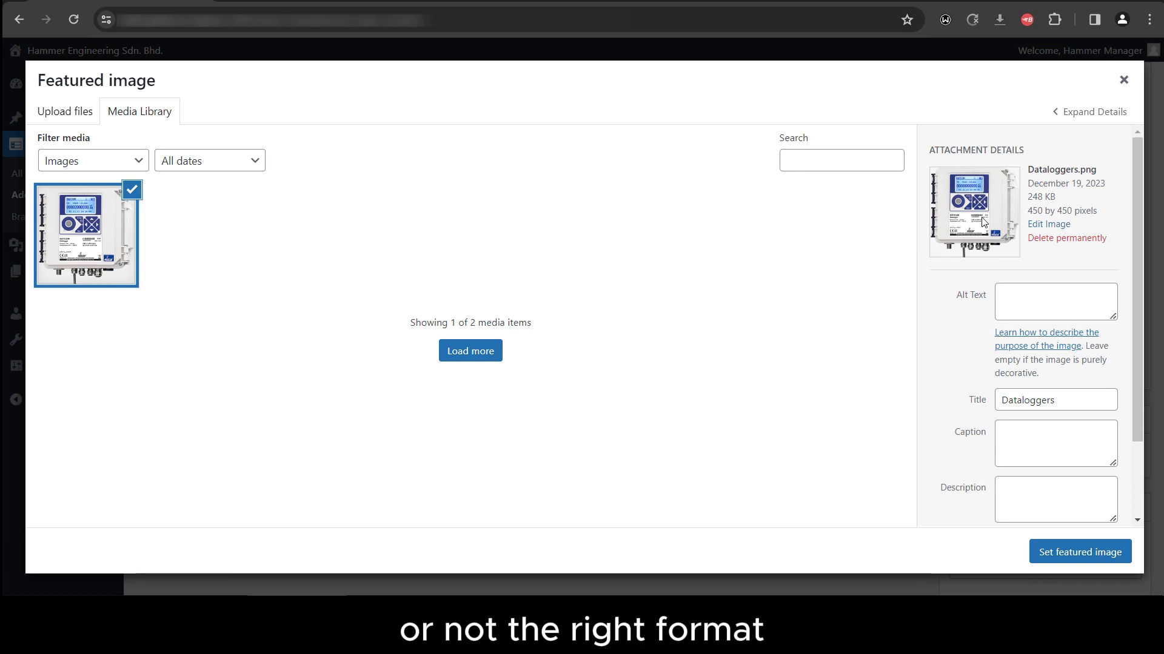
Review the uploaded Dataloggers.png attachment details and set it as the product's featured image.
{"action": "scroll", "coordinate": [1006, 346], "scroll_direction": "down", "scroll_amount": 2}
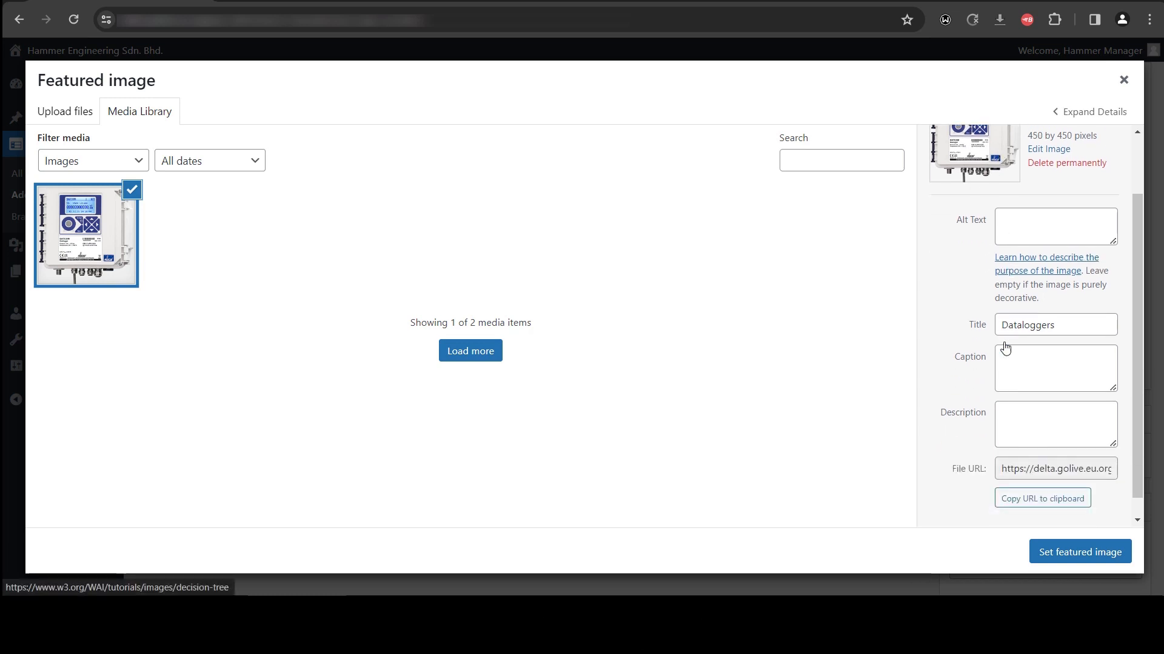
{"action": "scroll", "coordinate": [1003, 364], "scroll_direction": "up", "scroll_amount": 1}
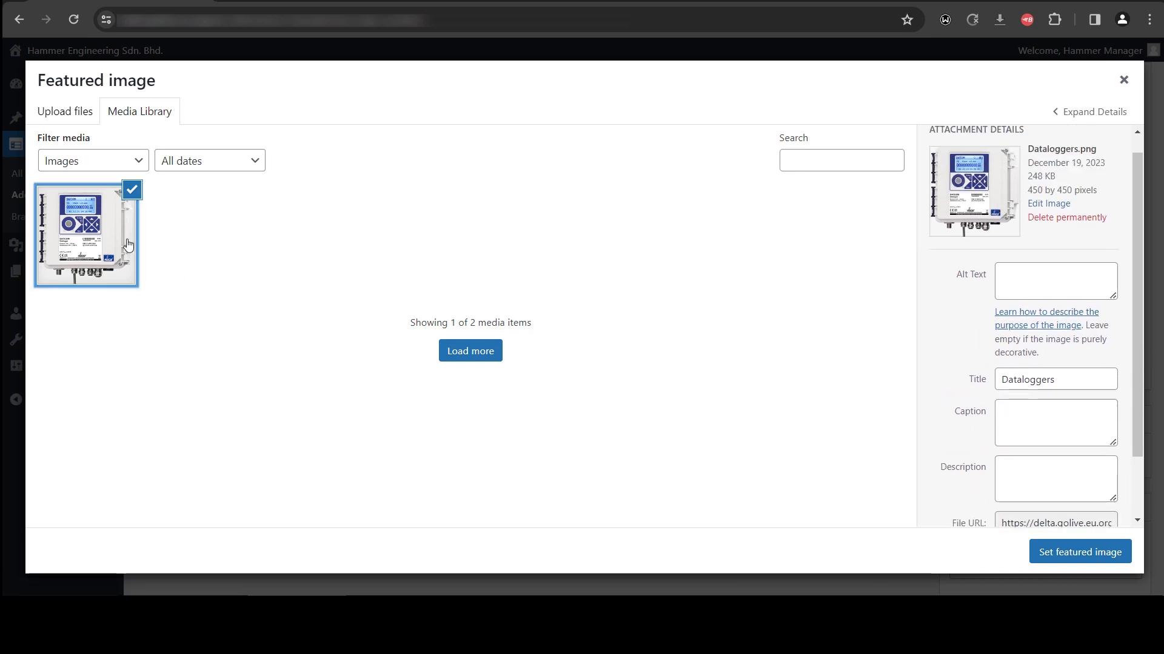
{"action": "left_click", "coordinate": [104, 239]}
{"action": "left_click", "coordinate": [104, 239]}
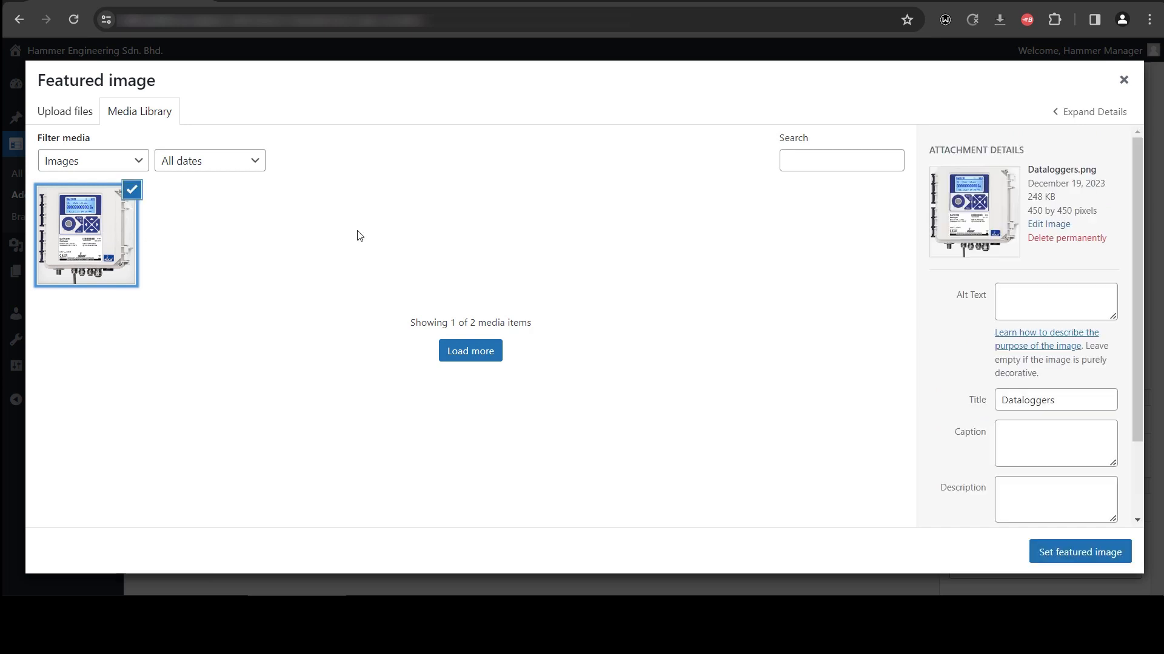
{"action": "left_click", "coordinate": [1051, 557]}
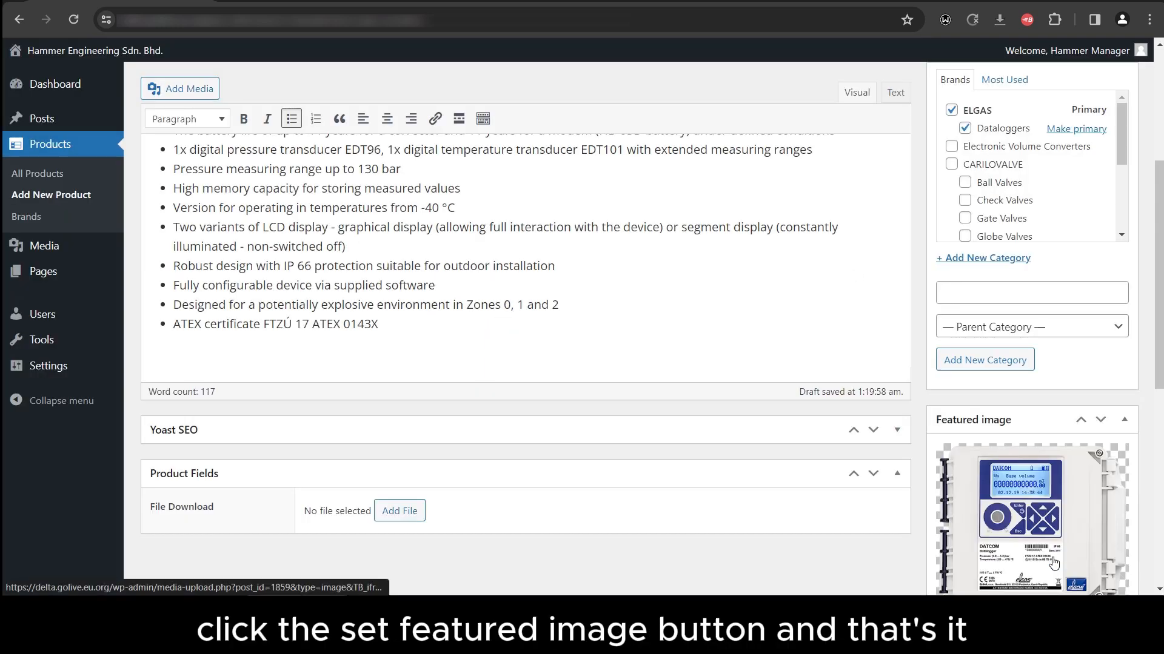
Review the DATCOM product's title, description, brand category and featured image, and publish the product.
{"action": "scroll", "coordinate": [1004, 482], "scroll_direction": "down", "scroll_amount": 3}
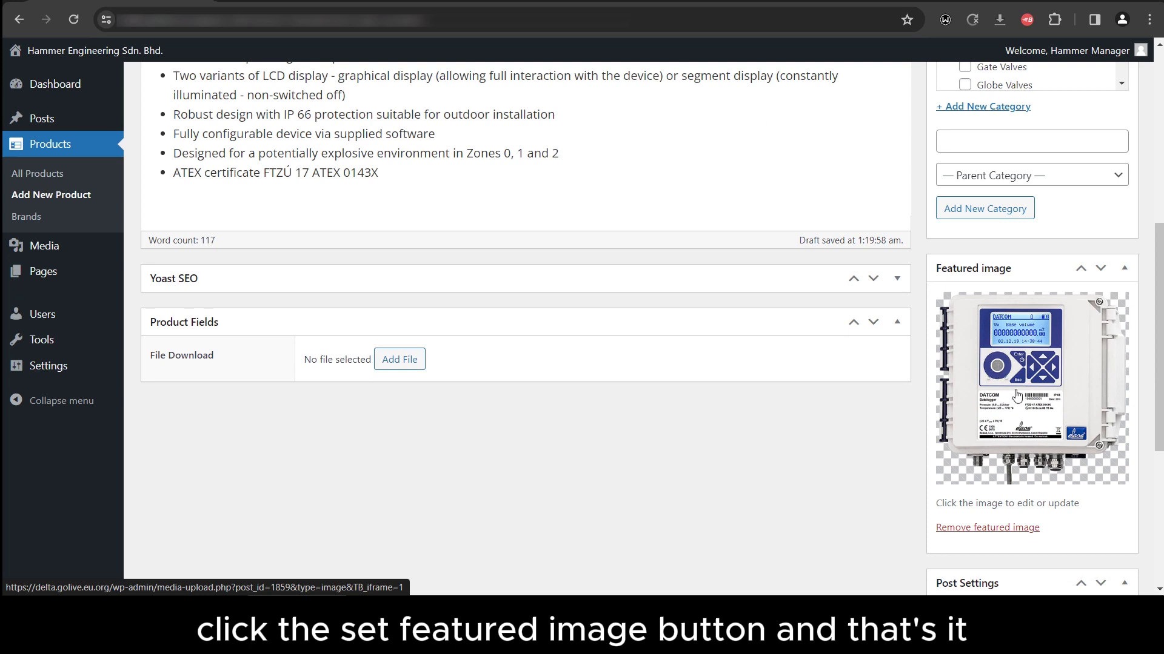
{"action": "scroll", "coordinate": [1006, 382], "scroll_direction": "down", "scroll_amount": 1}
{"action": "scroll", "coordinate": [1016, 396], "scroll_direction": "up", "scroll_amount": 2}
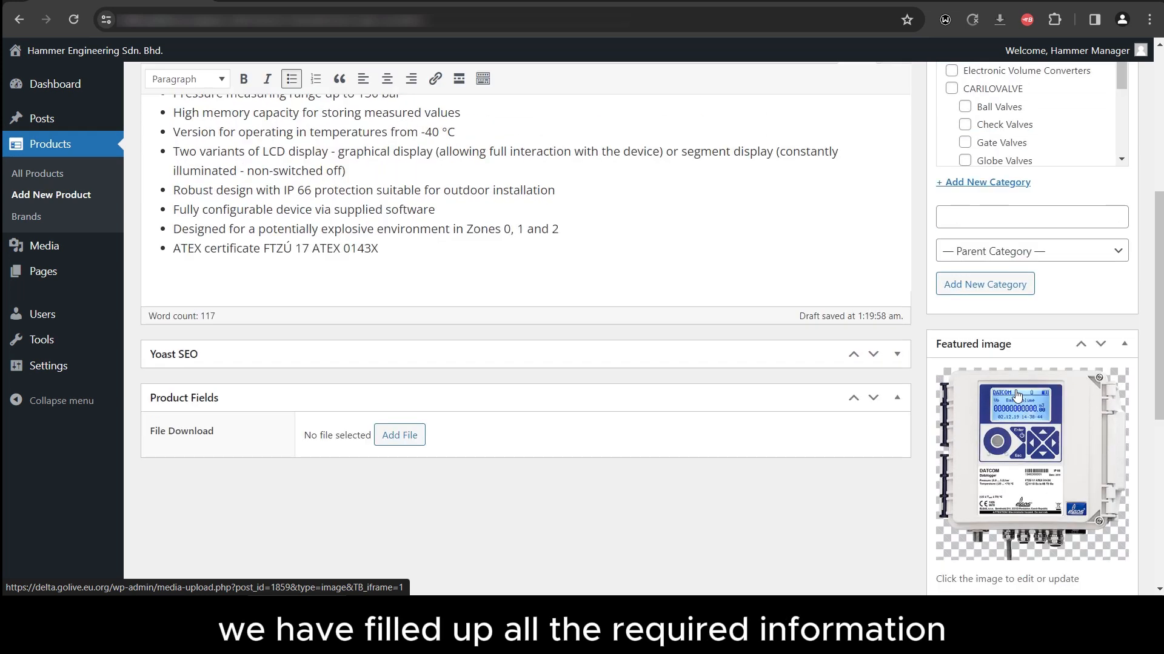
{"action": "scroll", "coordinate": [1017, 394], "scroll_direction": "up", "scroll_amount": 4}
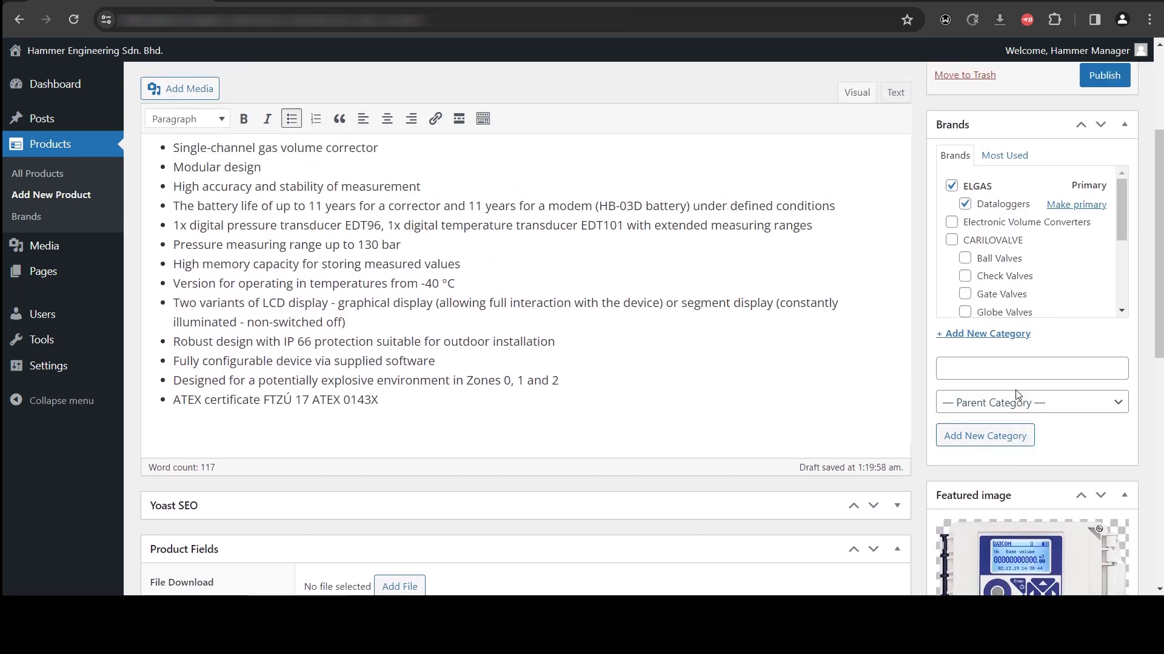
{"action": "scroll", "coordinate": [1016, 393], "scroll_direction": "up", "scroll_amount": 1}
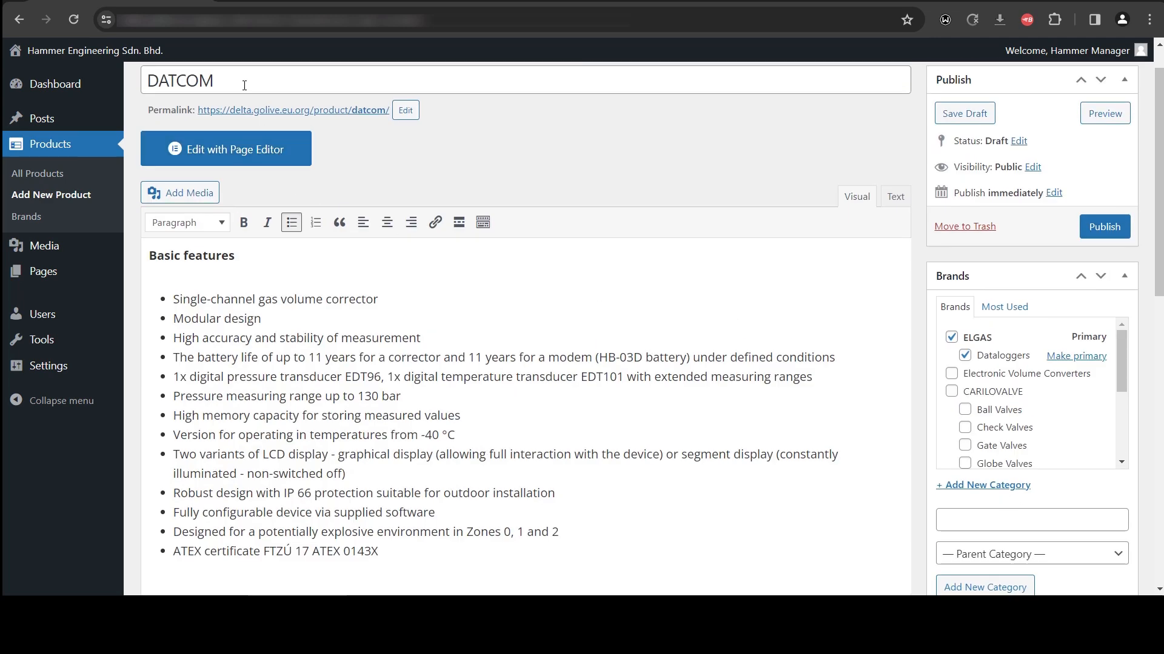
{"action": "scroll", "coordinate": [533, 231], "scroll_direction": "down", "scroll_amount": 2}
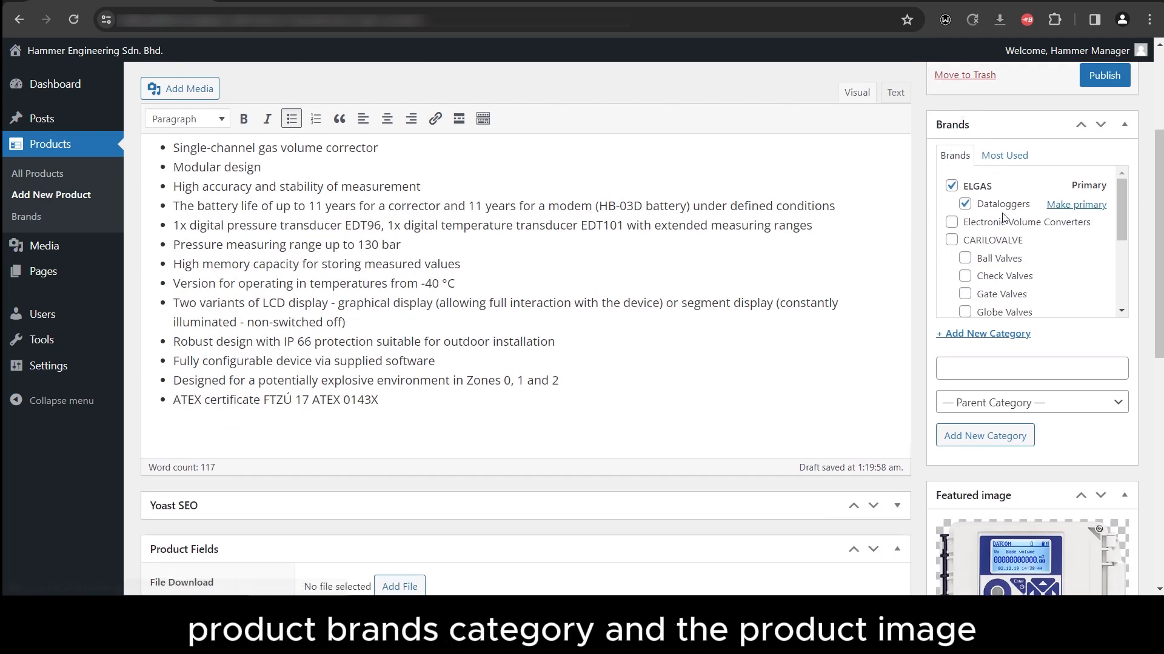
{"action": "scroll", "coordinate": [1004, 220], "scroll_direction": "down", "scroll_amount": 3}
{"action": "scroll", "coordinate": [1006, 465], "scroll_direction": "down", "scroll_amount": 2}
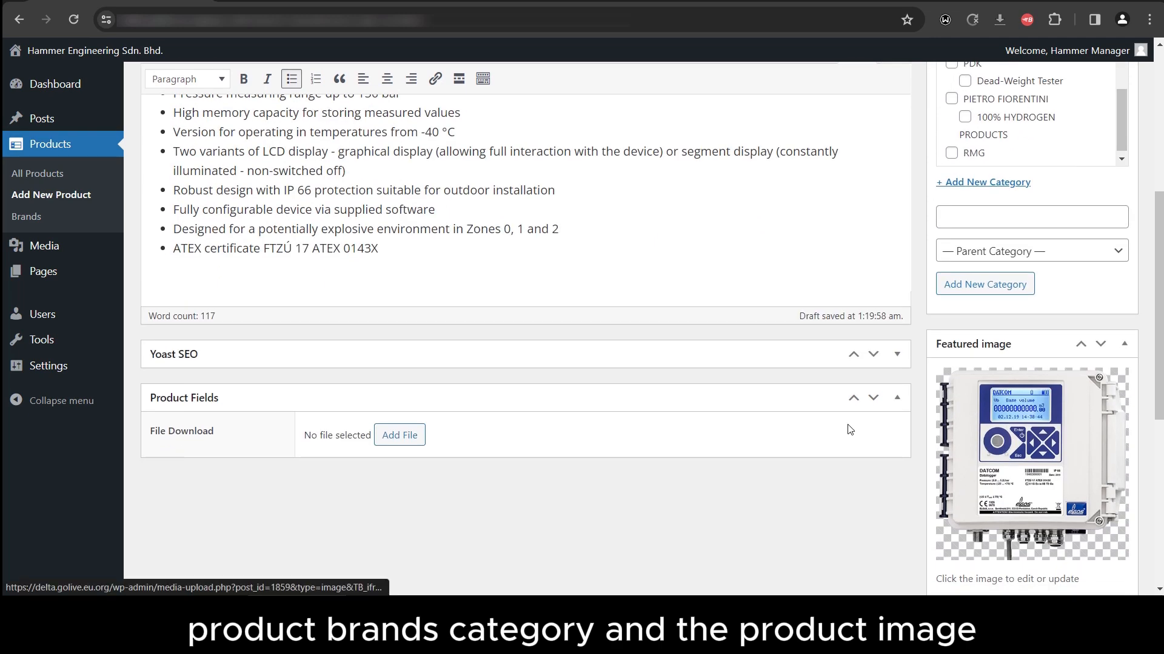
{"action": "scroll", "coordinate": [997, 448], "scroll_direction": "up", "scroll_amount": 6}
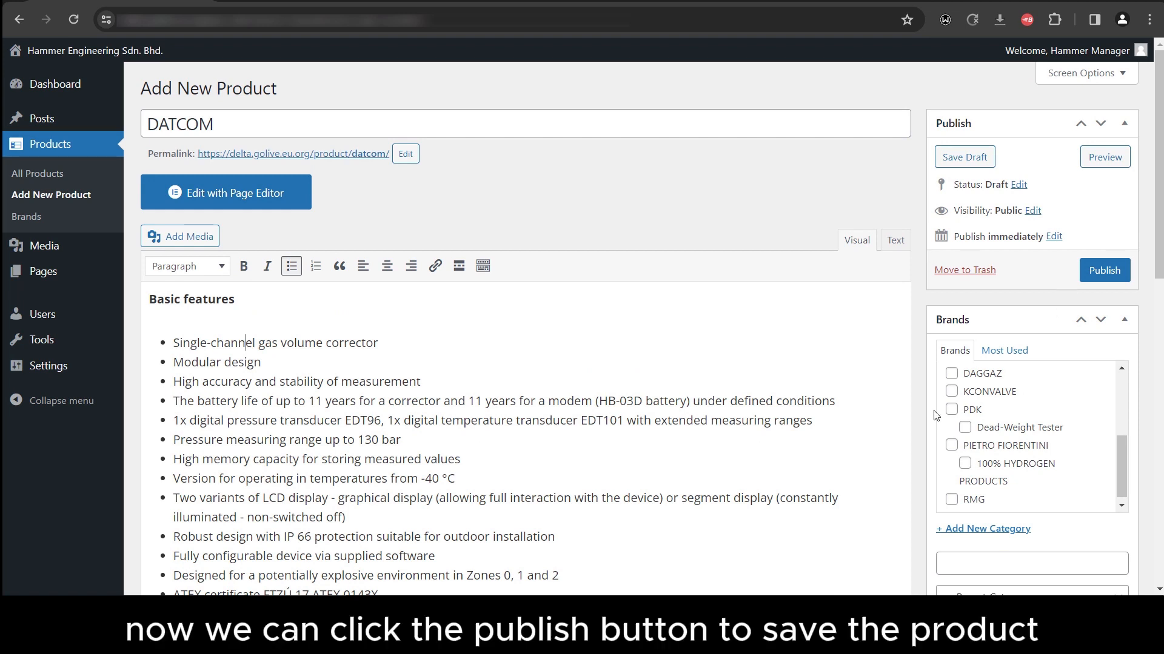
{"action": "left_click", "coordinate": [1106, 272]}
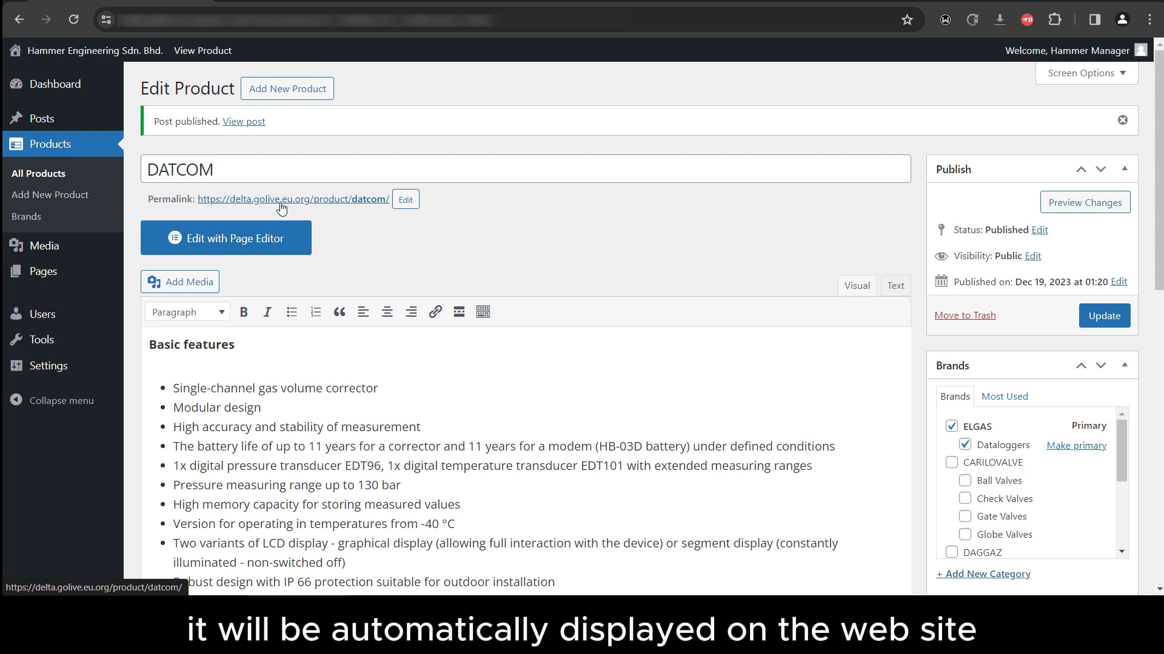
Open the published DATCOM product page in a new tab and look through its content.
{"action": "right_click", "coordinate": [255, 123]}
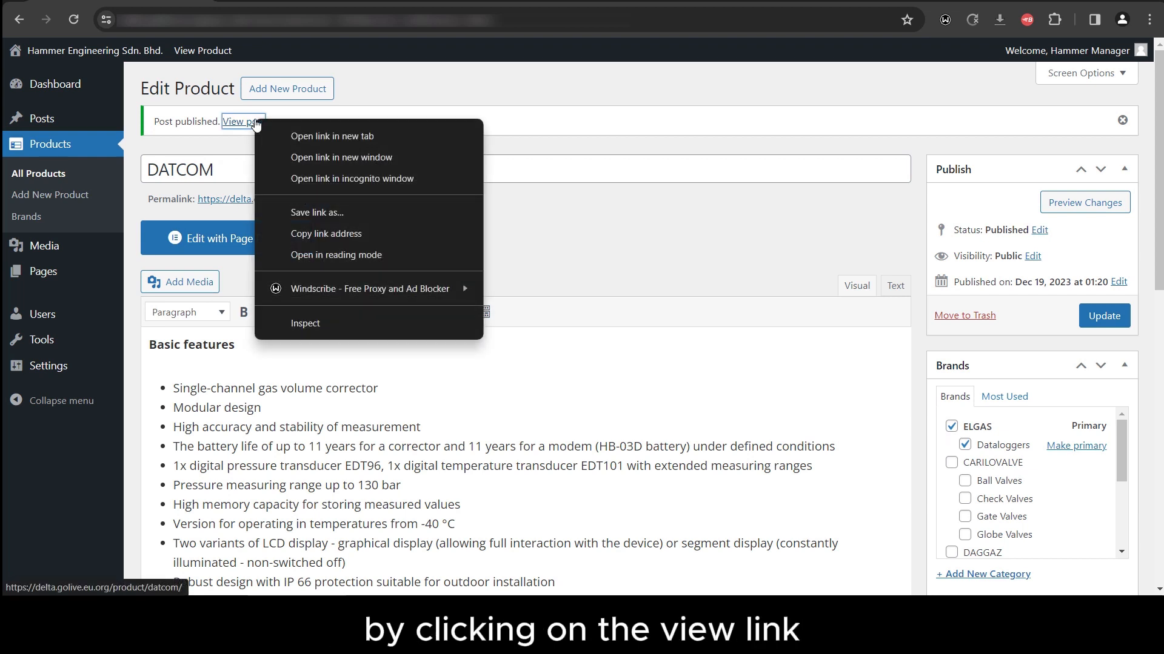
{"action": "left_click", "coordinate": [322, 139]}
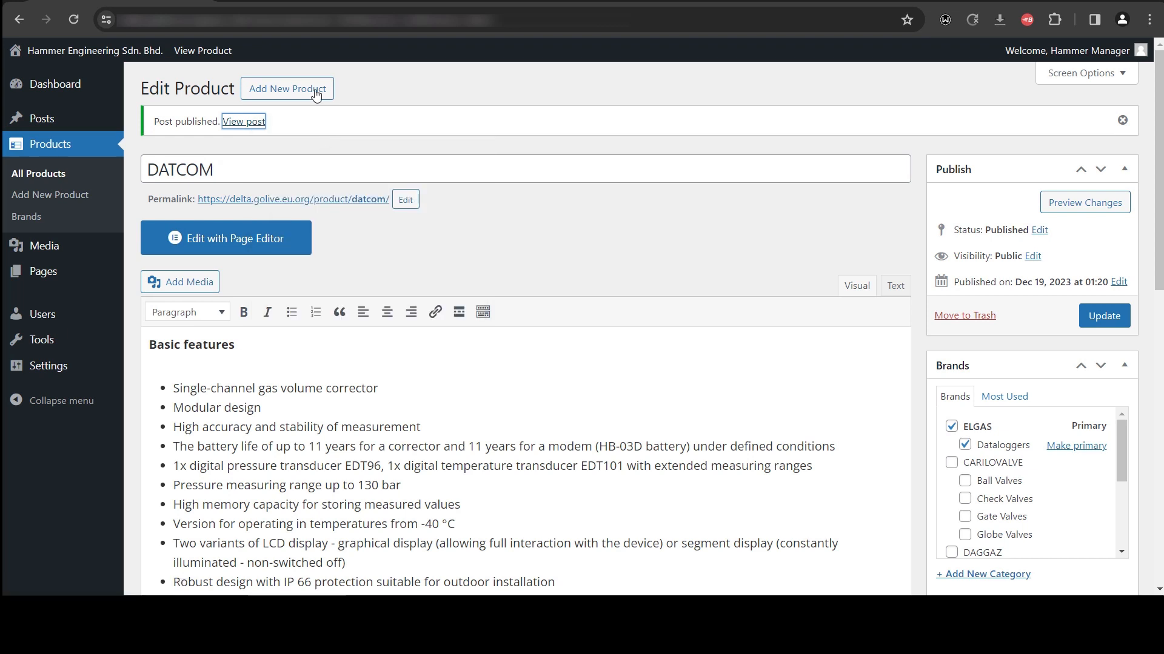
{"action": "left_click", "coordinate": [304, 2]}
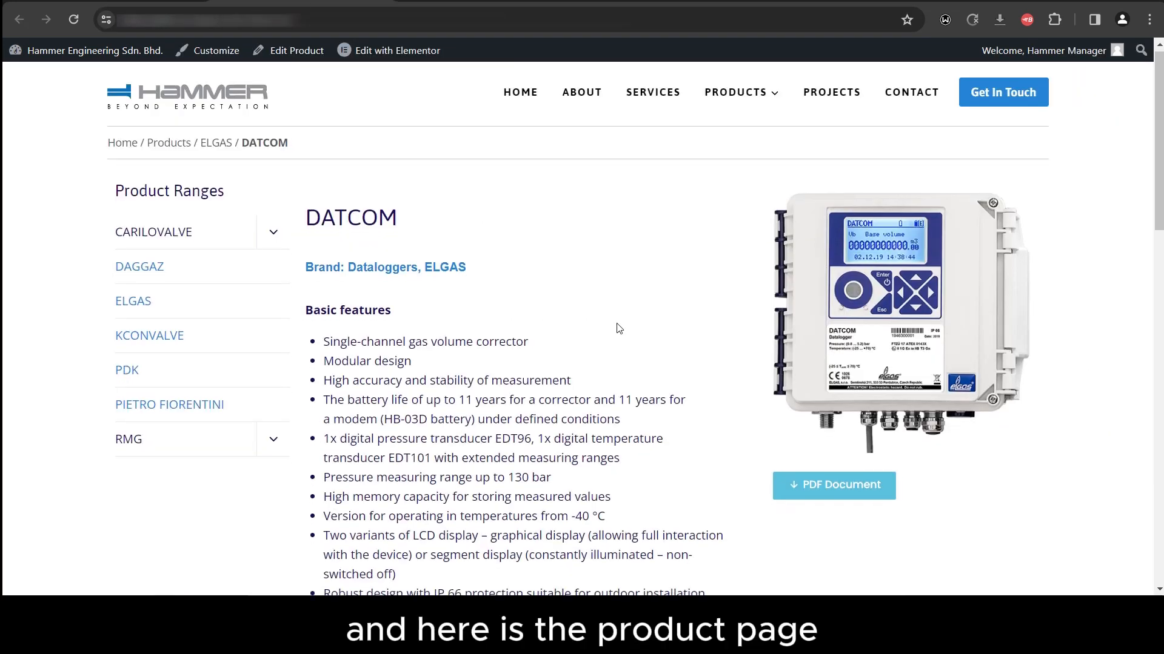
{"action": "scroll", "coordinate": [618, 328], "scroll_direction": "down", "scroll_amount": 5}
{"action": "scroll", "coordinate": [618, 328], "scroll_direction": "up", "scroll_amount": 3}
{"action": "scroll", "coordinate": [617, 325], "scroll_direction": "up", "scroll_amount": 2}
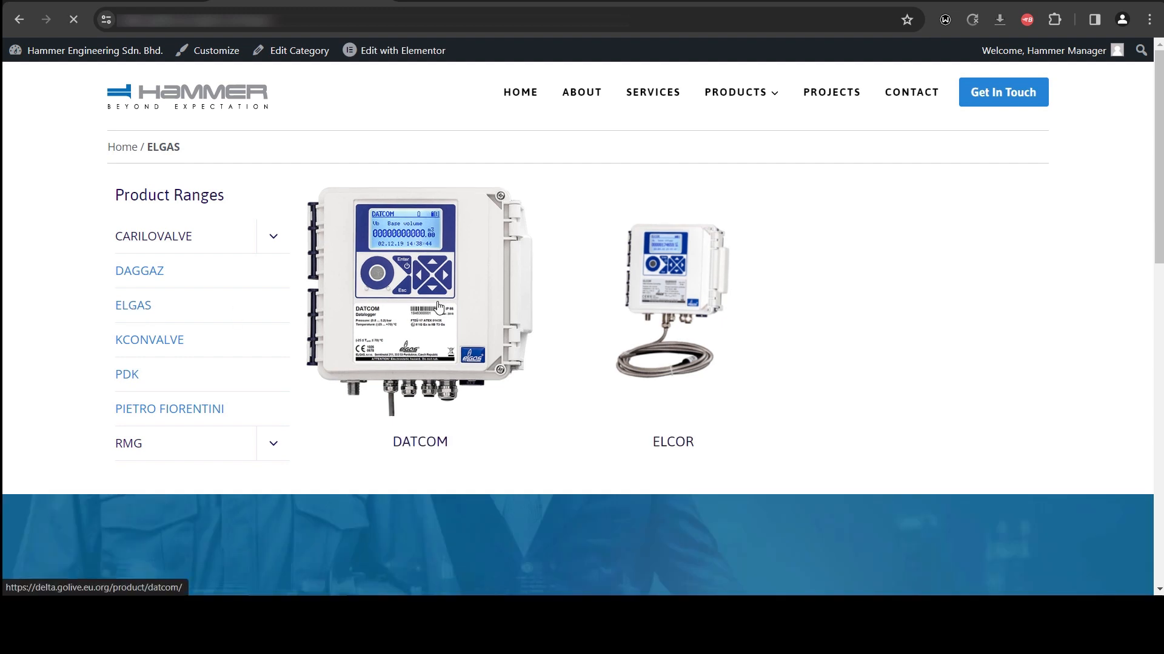
Open DATCOM from the website's ELGAS product listing and check its description, brand and image.
{"action": "left_click", "coordinate": [439, 306]}
{"action": "scroll", "coordinate": [539, 356], "scroll_direction": "down", "scroll_amount": 3}
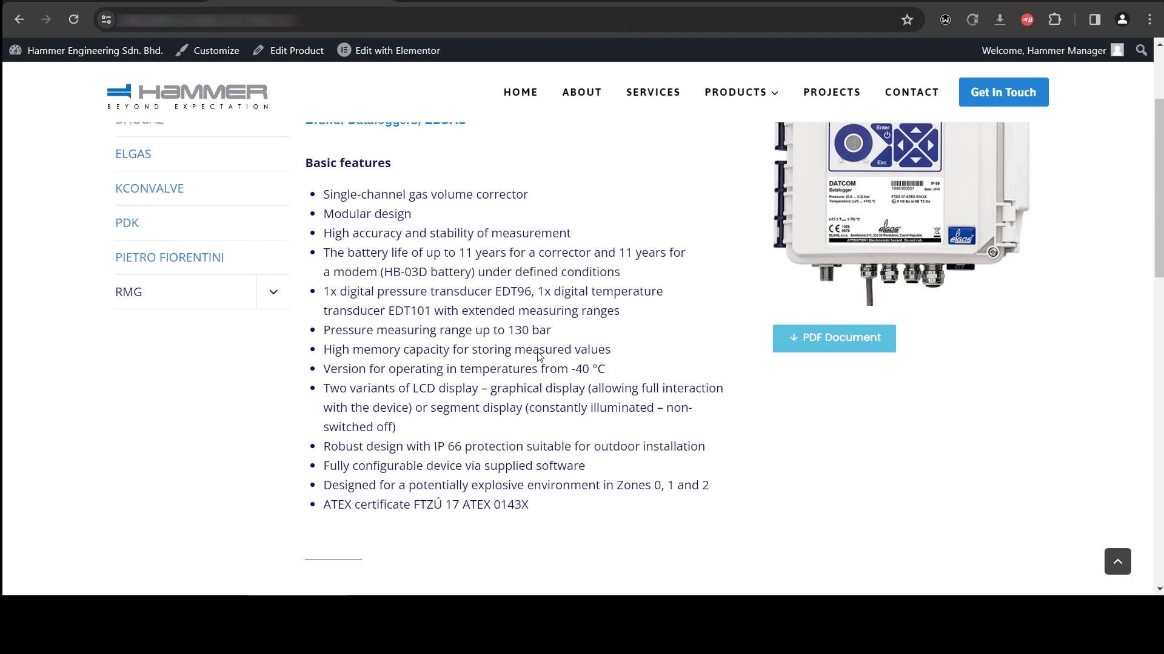
{"action": "scroll", "coordinate": [538, 353], "scroll_direction": "up", "scroll_amount": 3}
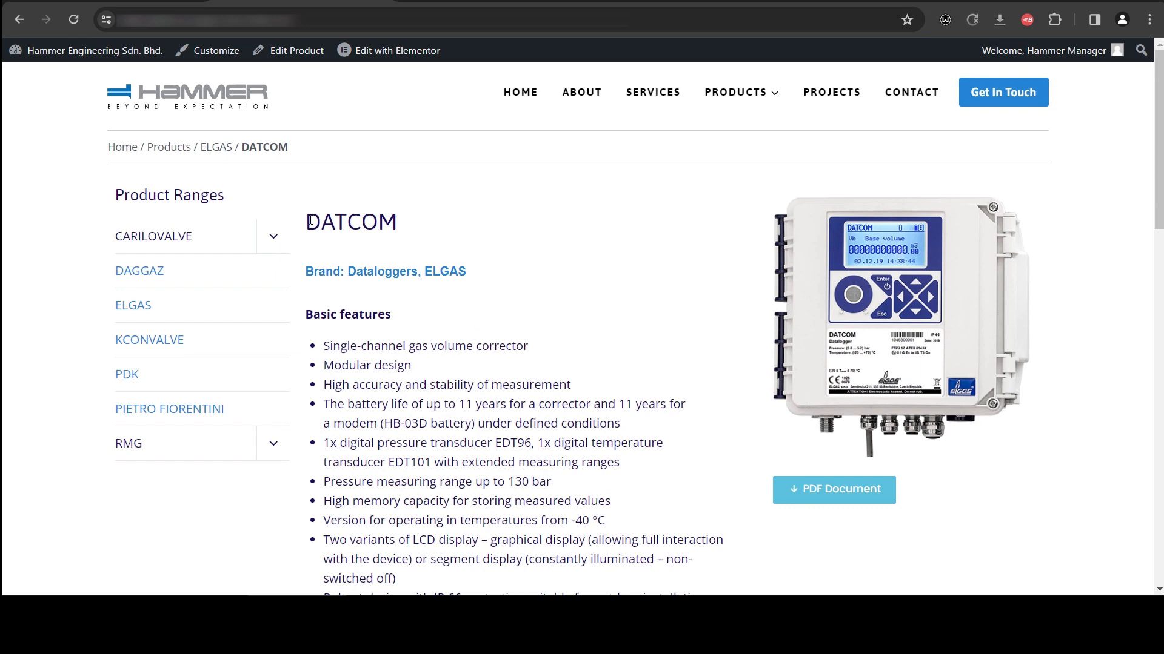
Return to the site administration and open the PDPG-H (Hydraulic Dead-Weight Tester) product for editing.
{"action": "left_click", "coordinate": [157, 1]}
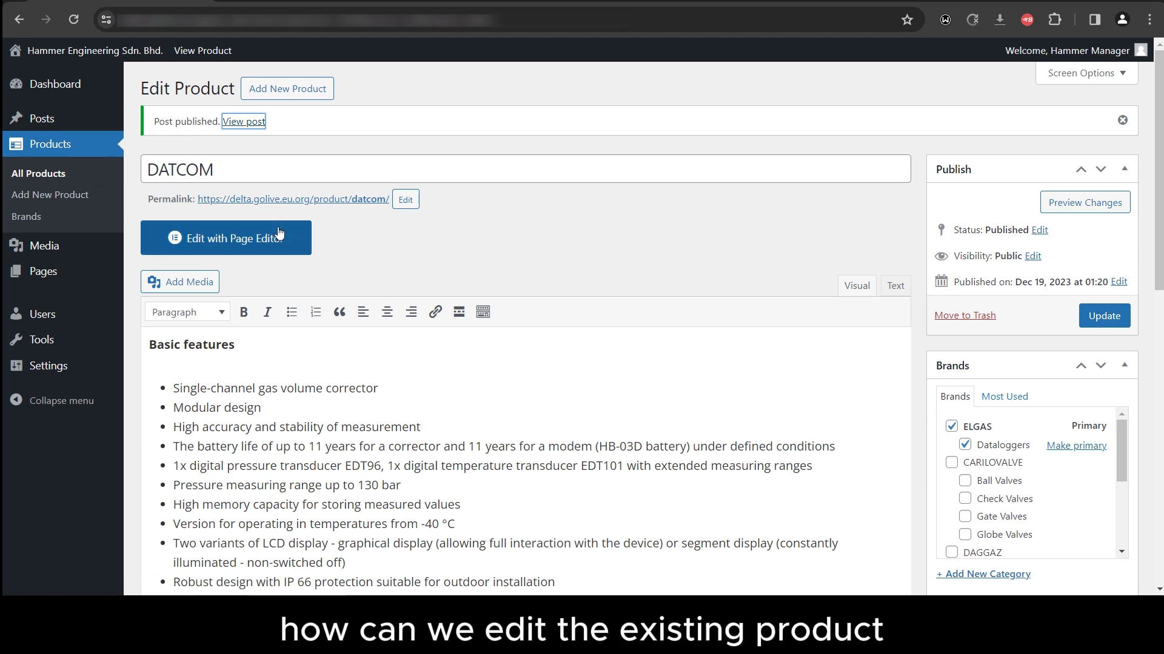
{"action": "left_click", "coordinate": [40, 174]}
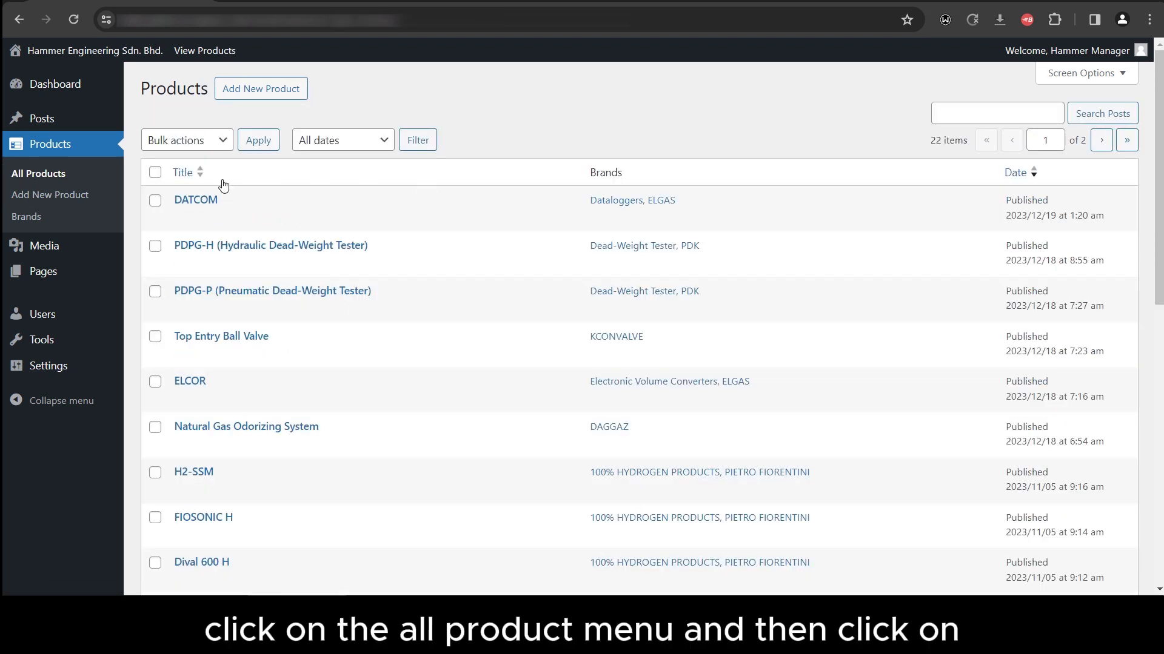
{"action": "left_click", "coordinate": [211, 246]}
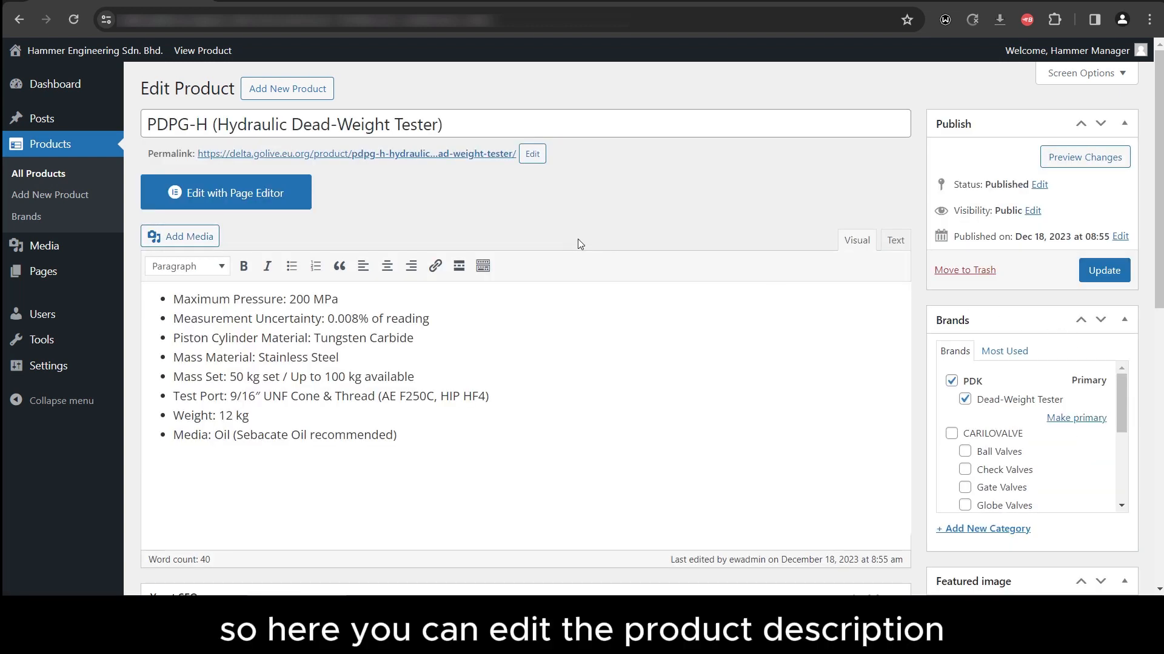
Look through the PDPG-H product's description, brand category, featured image and File Download field.
{"action": "scroll", "coordinate": [578, 239], "scroll_direction": "down", "scroll_amount": 1}
{"action": "left_click", "coordinate": [542, 299]}
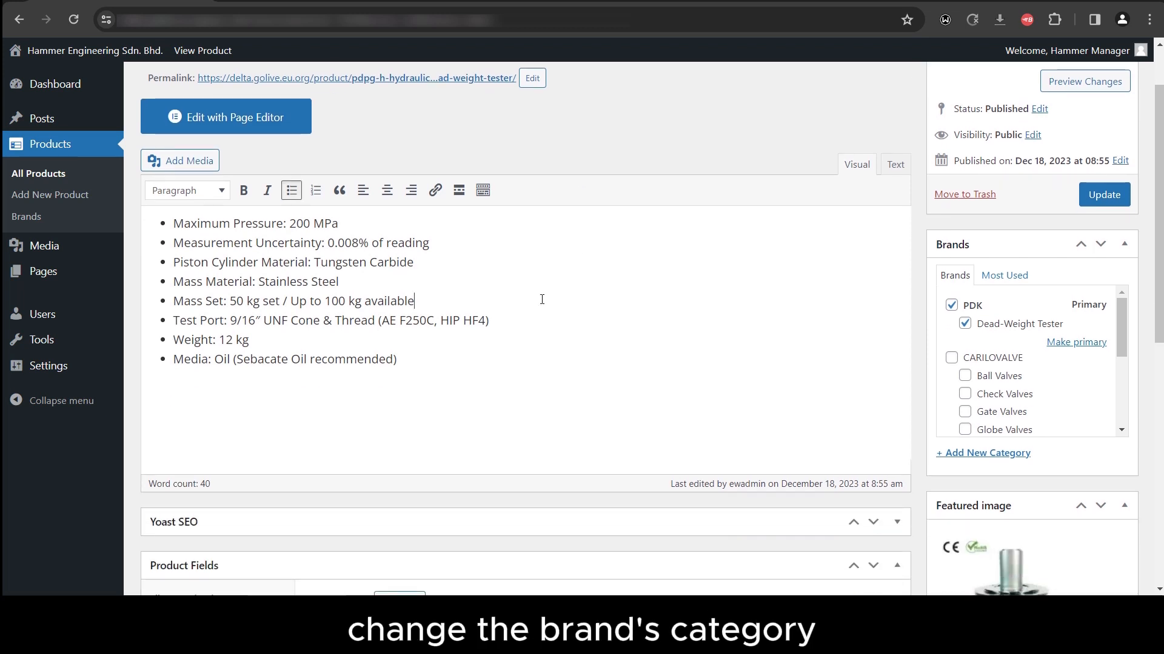
{"action": "left_click", "coordinate": [403, 350]}
{"action": "scroll", "coordinate": [789, 296], "scroll_direction": "down", "scroll_amount": 3}
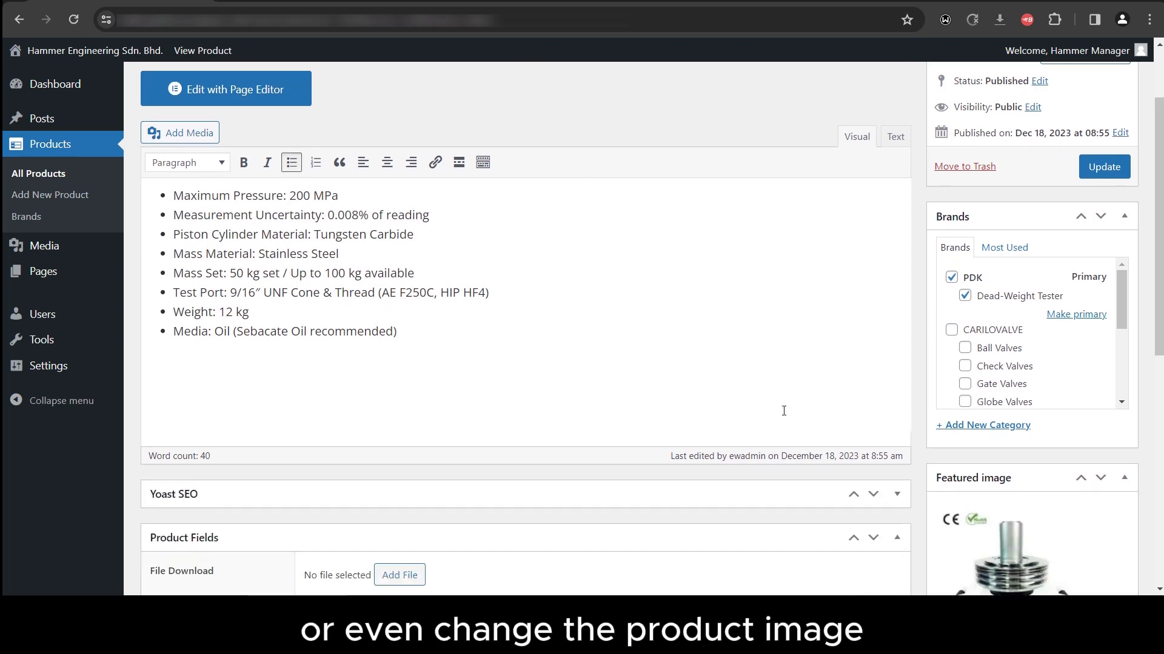
{"action": "scroll", "coordinate": [706, 362], "scroll_direction": "up", "scroll_amount": 3}
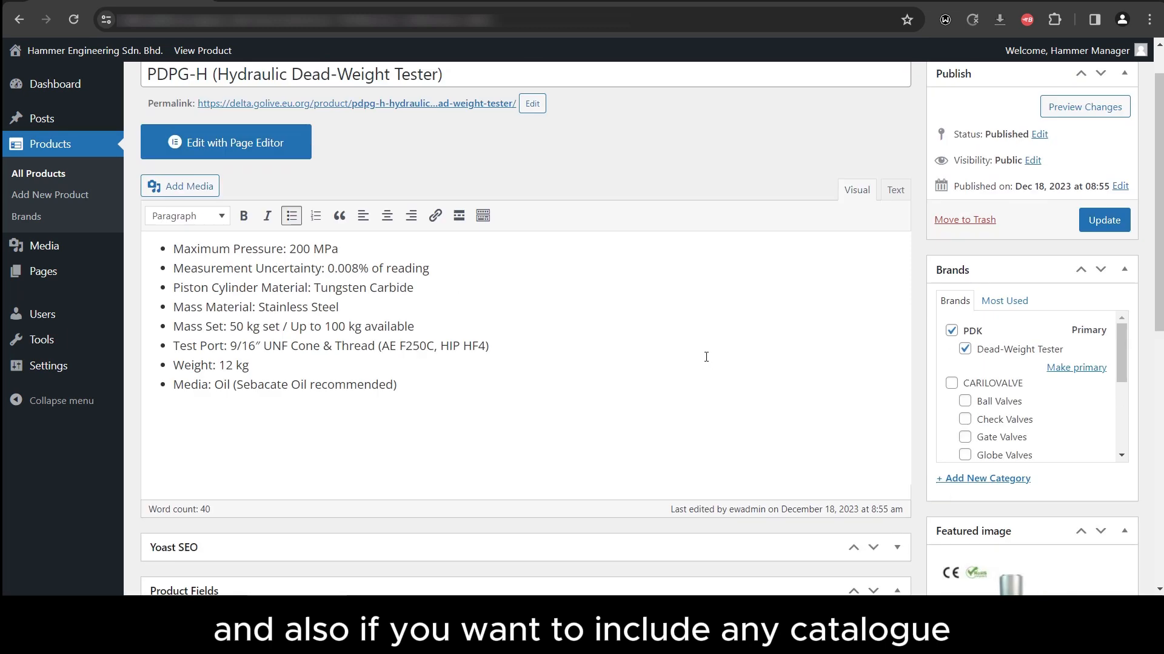
{"action": "scroll", "coordinate": [706, 357], "scroll_direction": "down", "scroll_amount": 2}
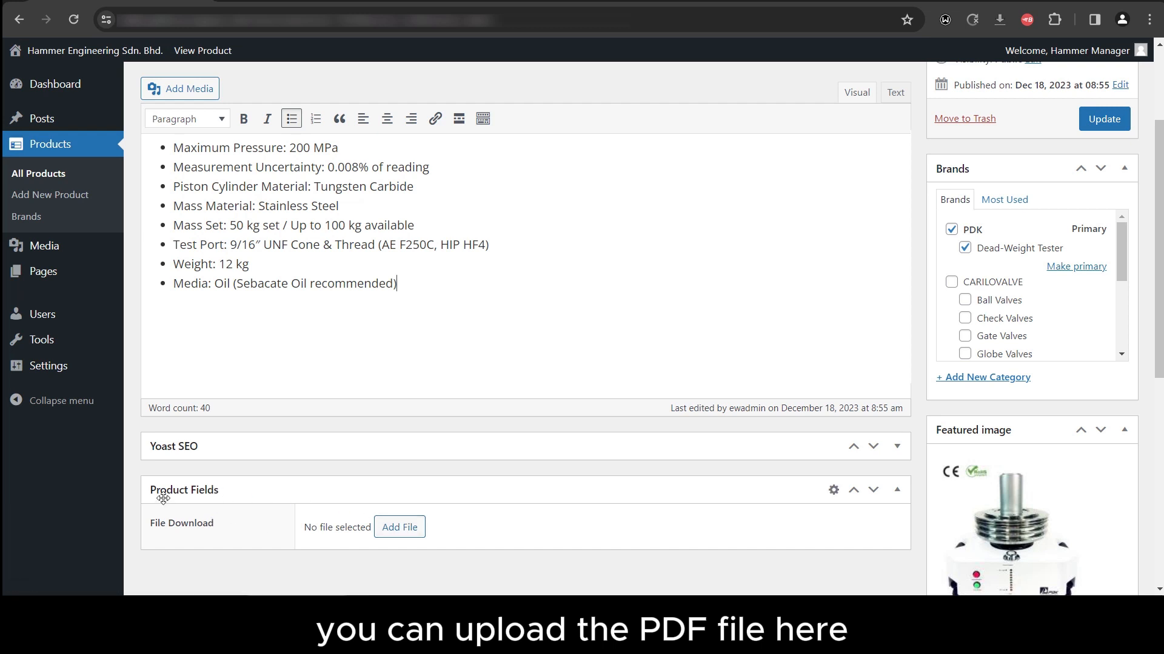
View the media library for the File Download field without choosing a file, and try the PDF Document link on the DATCOM page.
{"action": "left_click", "coordinate": [393, 538]}
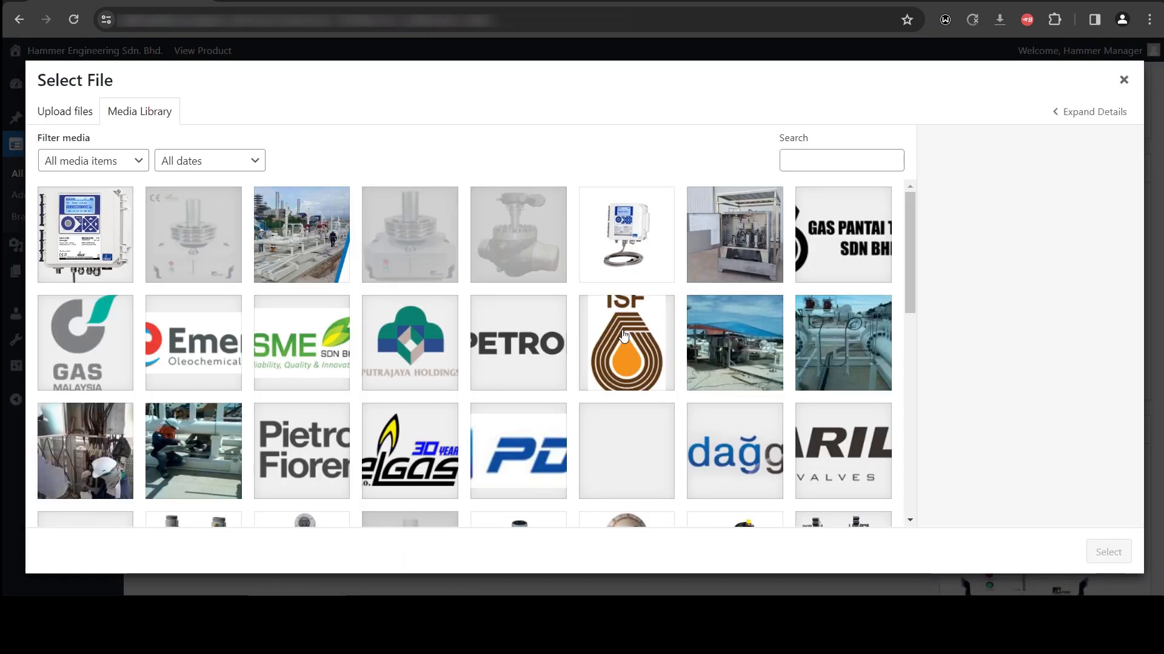
{"action": "left_click", "coordinate": [1124, 81]}
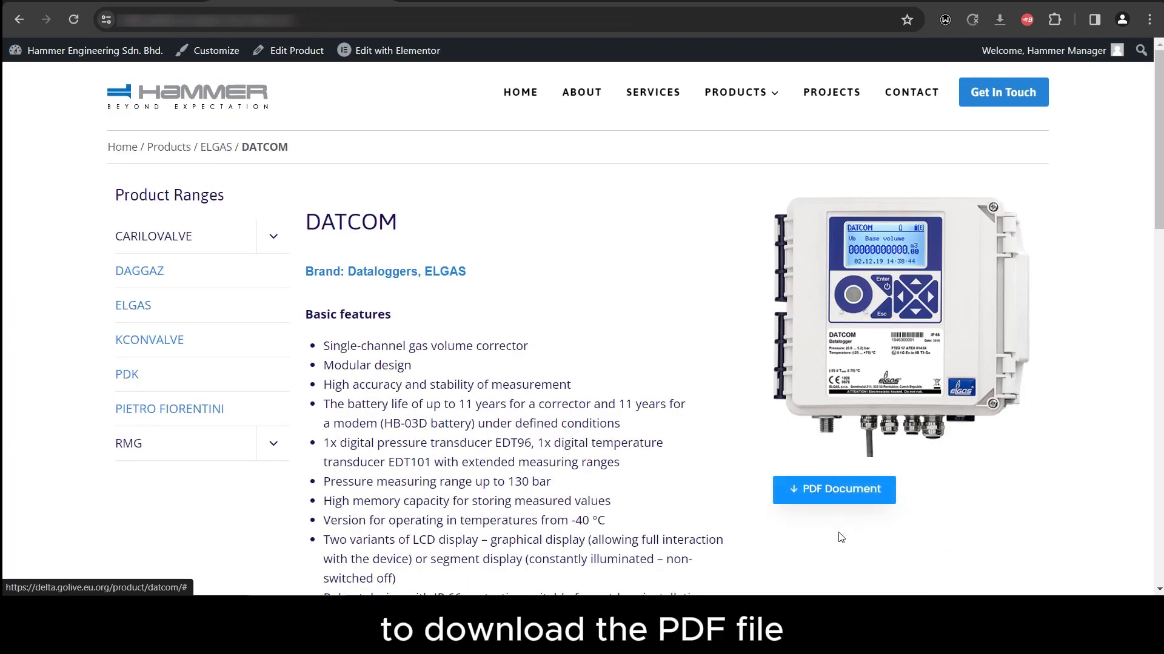
{"action": "left_click", "coordinate": [839, 501]}
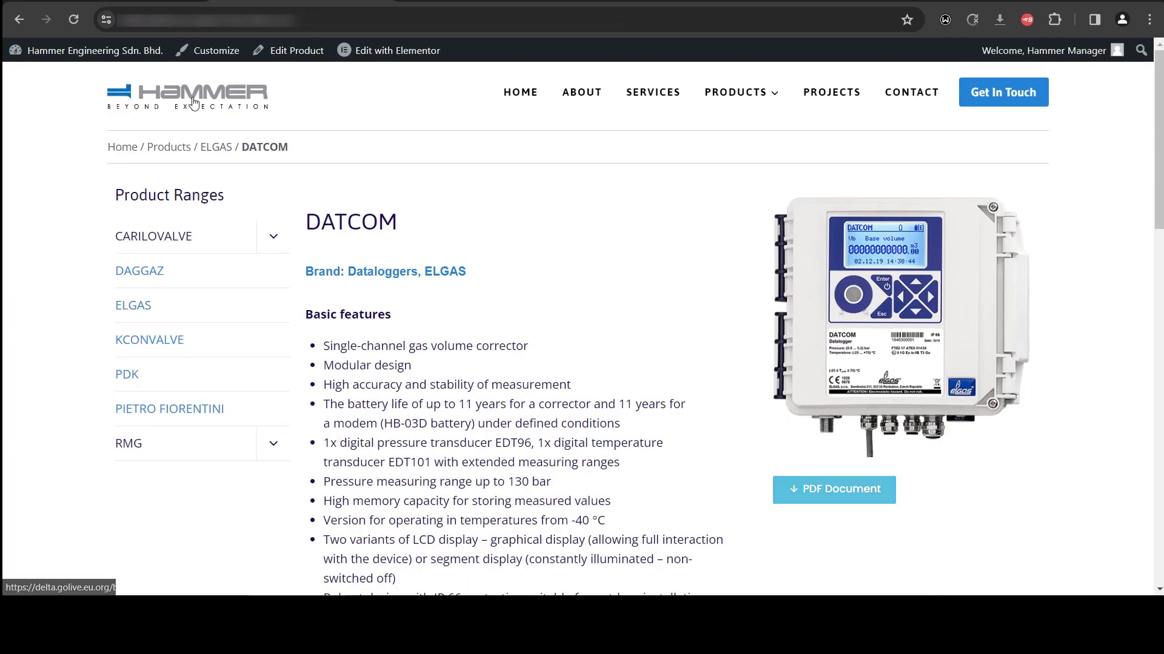
Return to the PDPG-H product editor and update the product.
{"action": "left_click", "coordinate": [141, 1]}
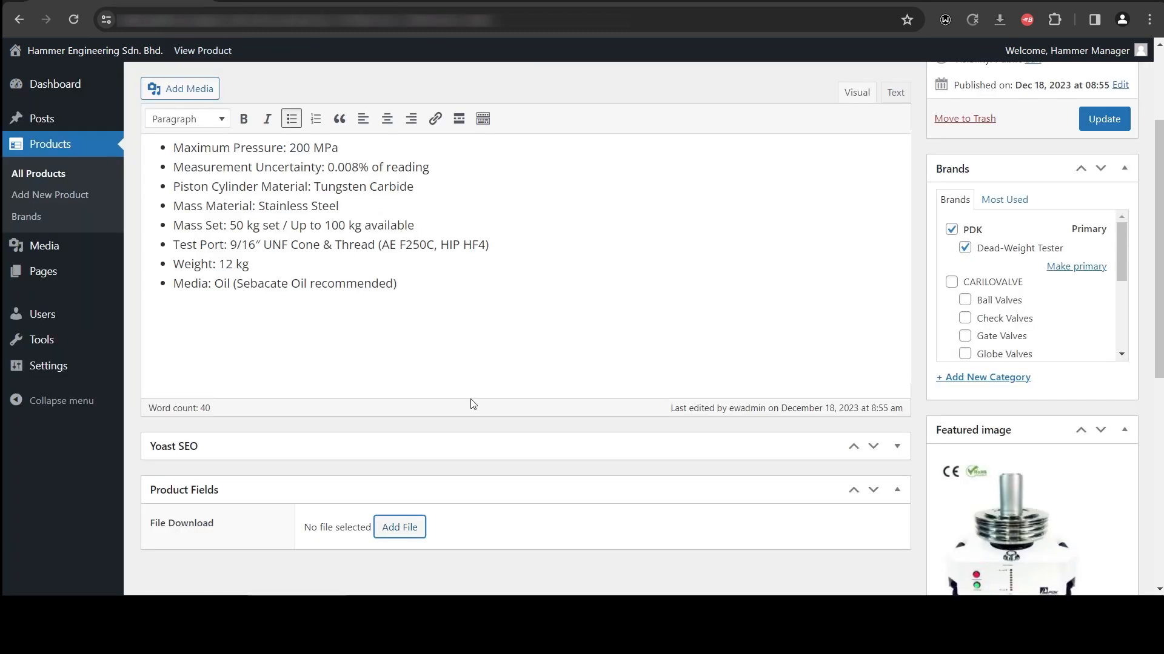
{"action": "scroll", "coordinate": [606, 394], "scroll_direction": "up", "scroll_amount": 3}
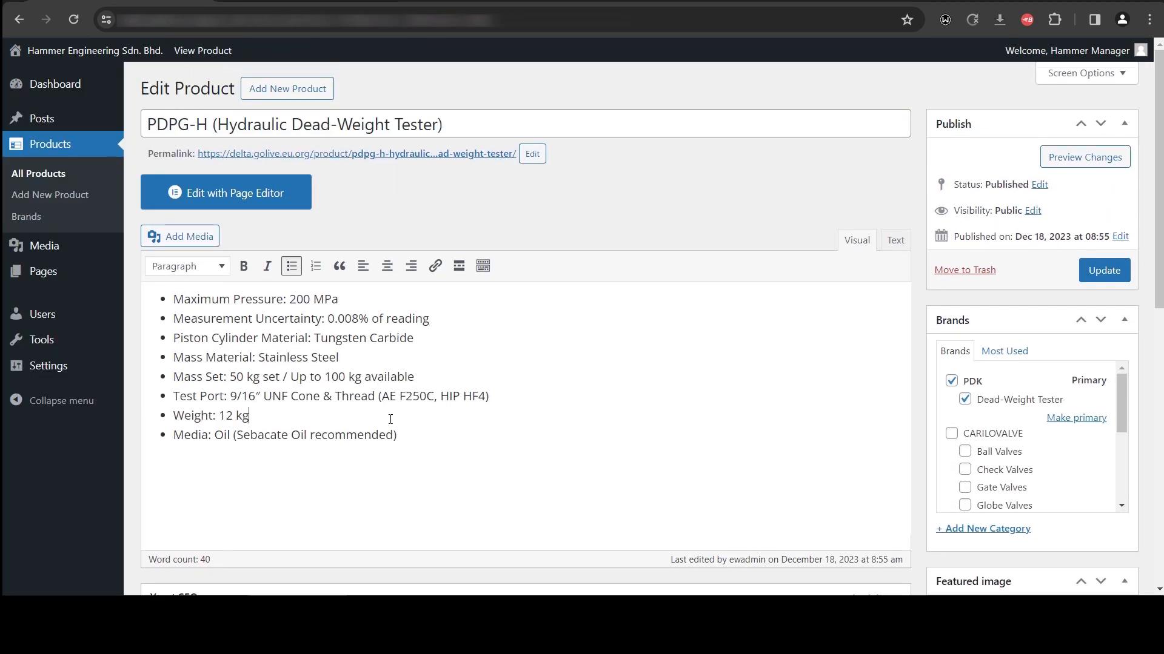
{"action": "left_click", "coordinate": [1085, 278]}
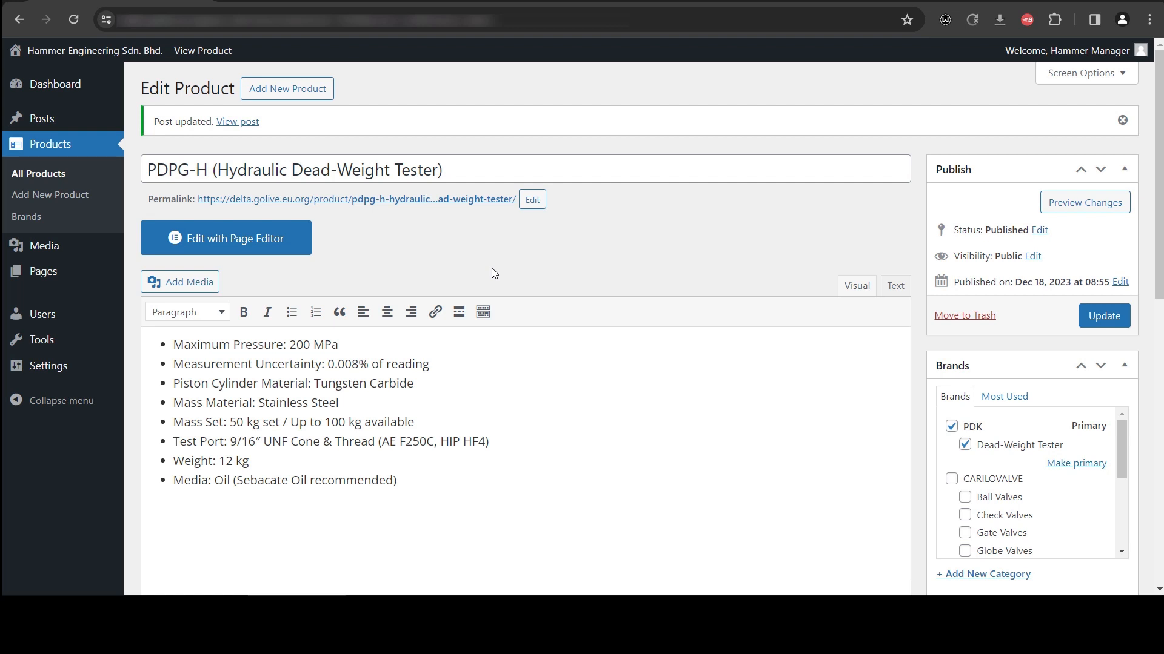
Go back to the list of all products.
{"action": "left_click", "coordinate": [54, 177]}
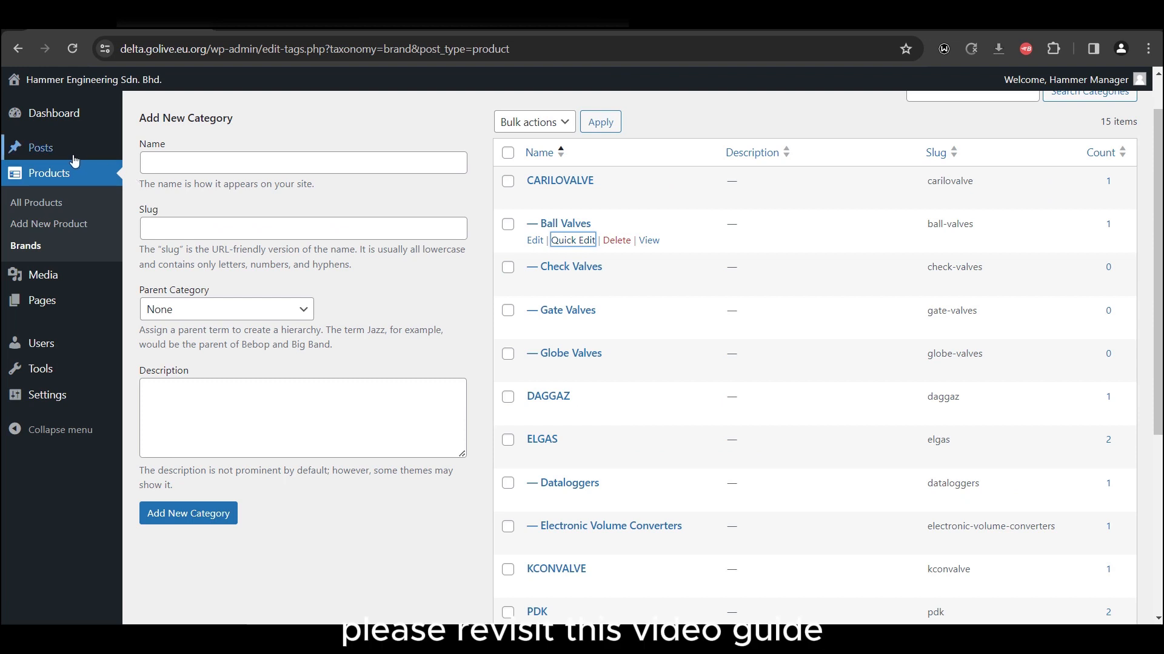
{"action": "left_click", "coordinate": [72, 204]}
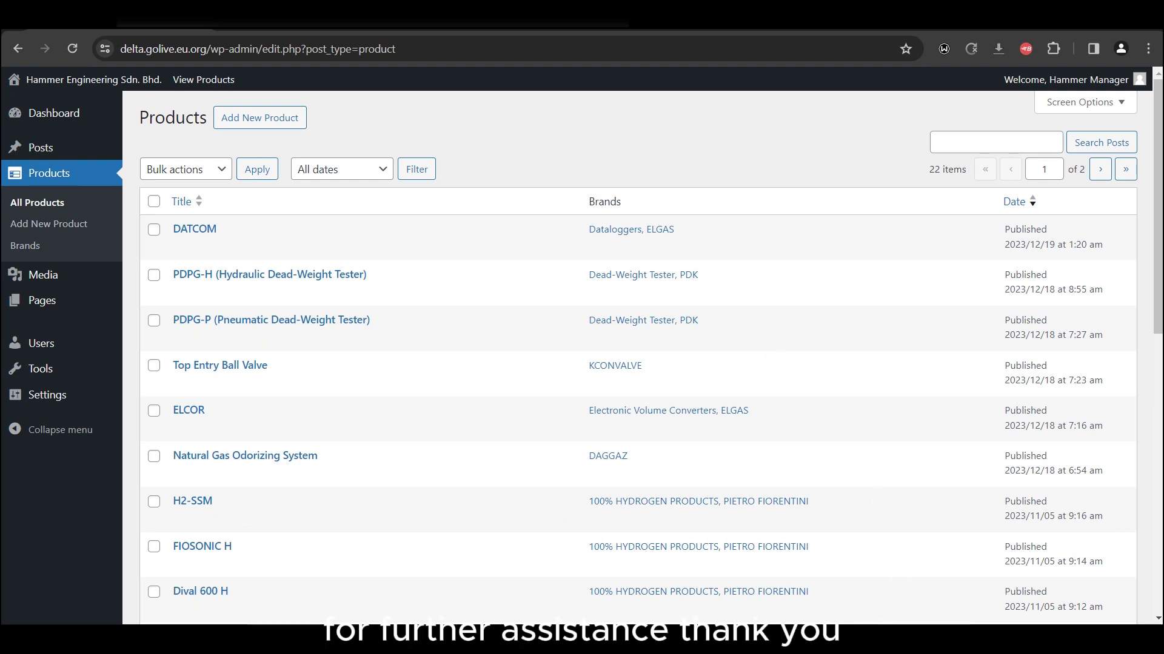
{"action": "left_click", "coordinate": [922, 638]}
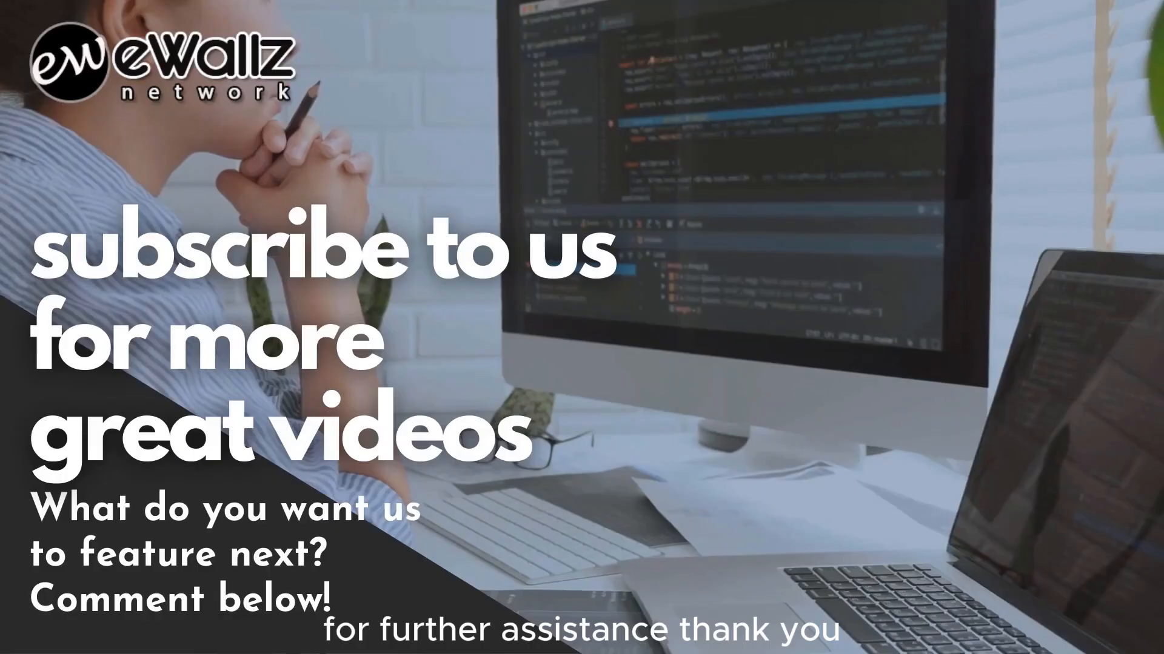